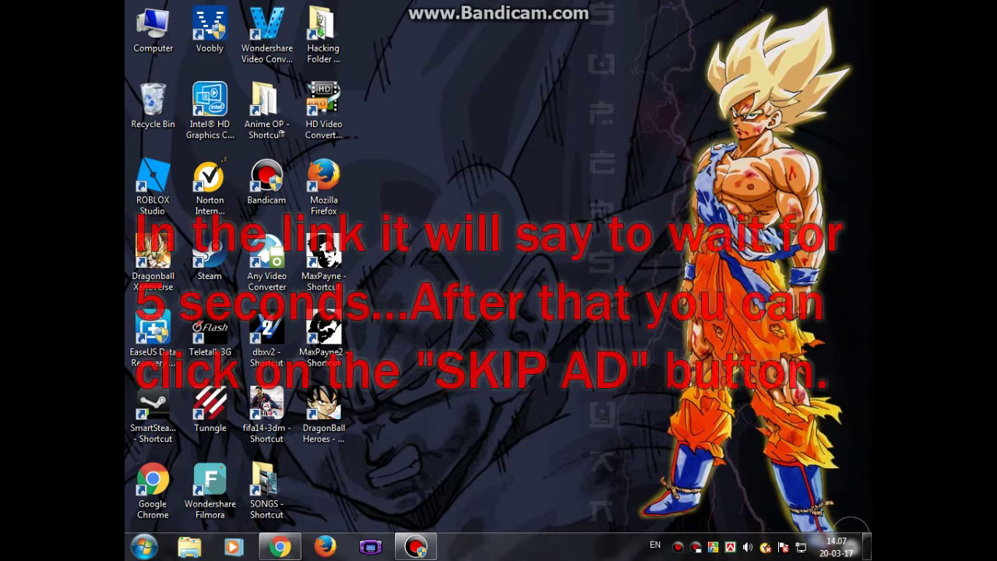
Step: View the MEGA download page for Ultimate Mugen 2017 by Pitamama.rar in Chrome, and leave the site
{"action": "left_click", "coordinate": [281, 546]}
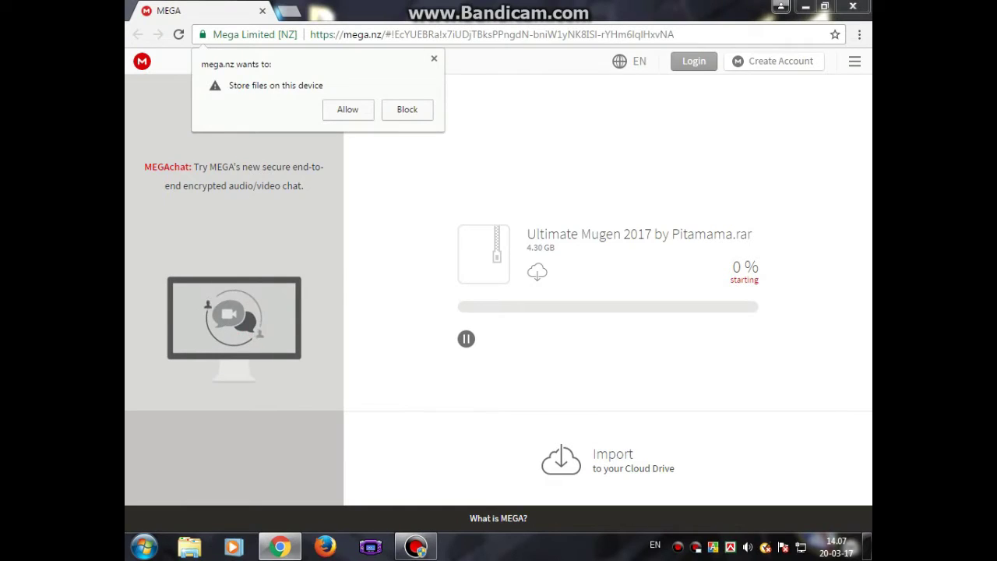
{"action": "left_click", "coordinate": [433, 58]}
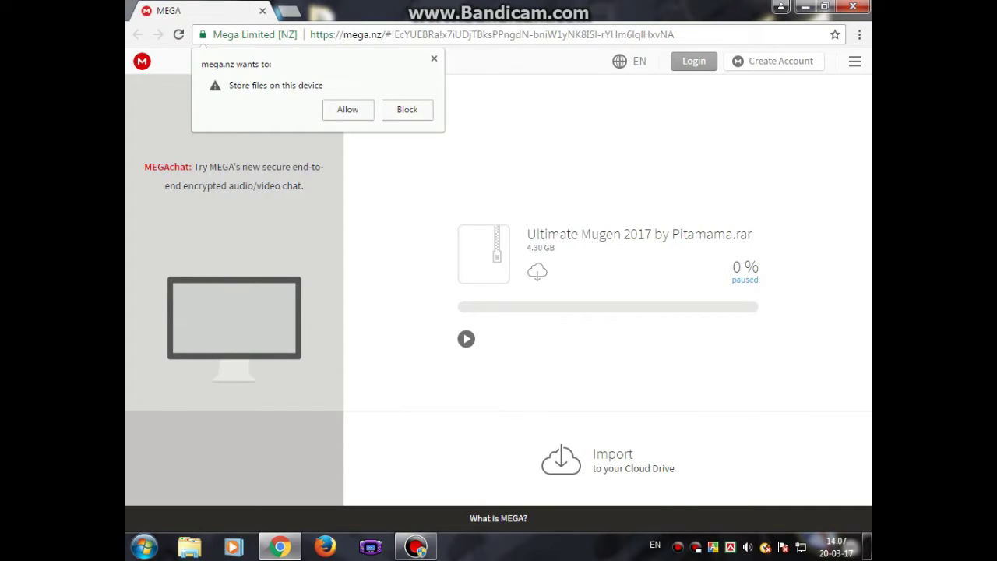
{"action": "key", "text": "ctrl+w"}
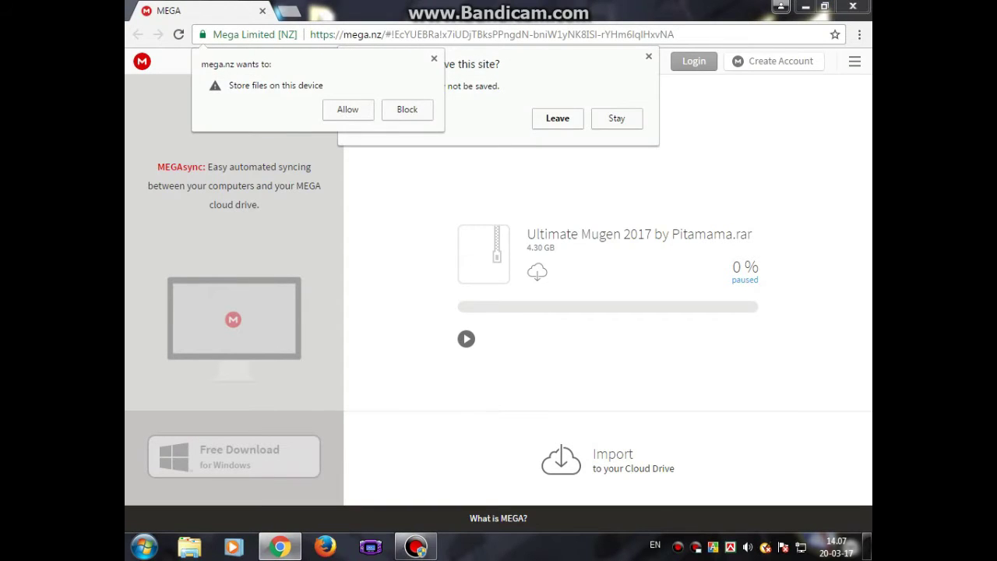
{"action": "key", "text": "Return"}
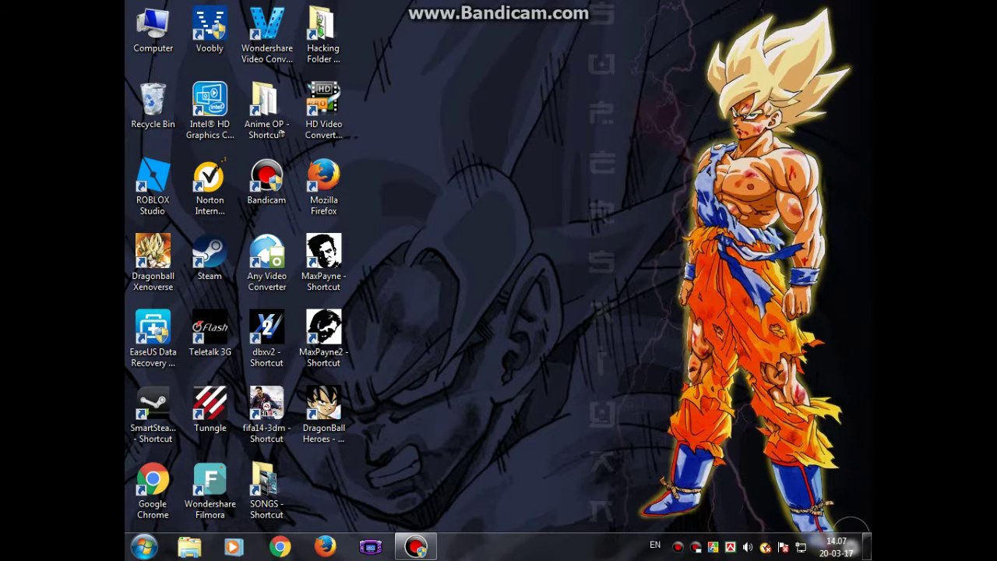
Step: Open the MUGEN folder on Local Disk (F:)
{"action": "key", "text": "Up"}
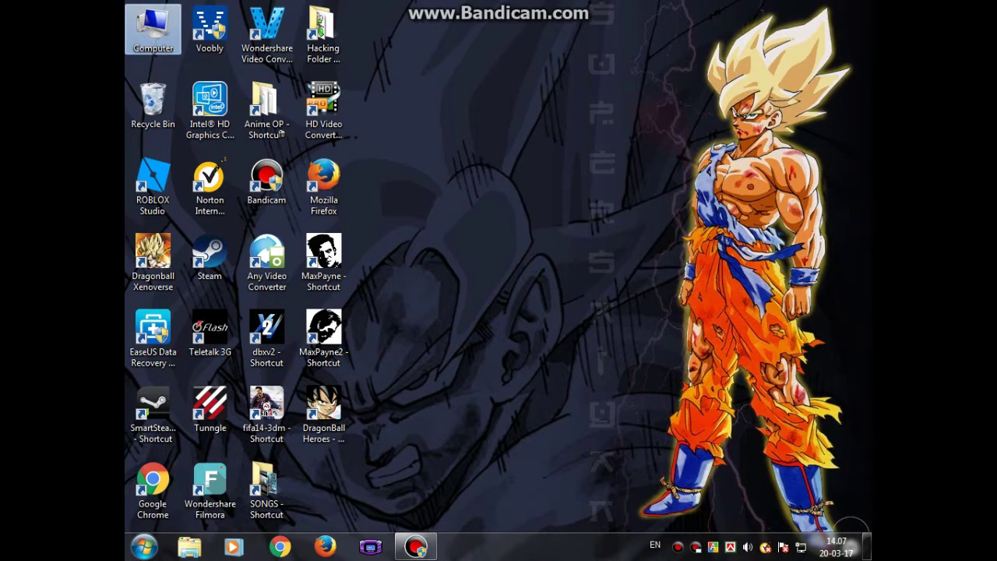
{"action": "key", "text": "Return"}
{"action": "double_click", "coordinate": [269, 159]}
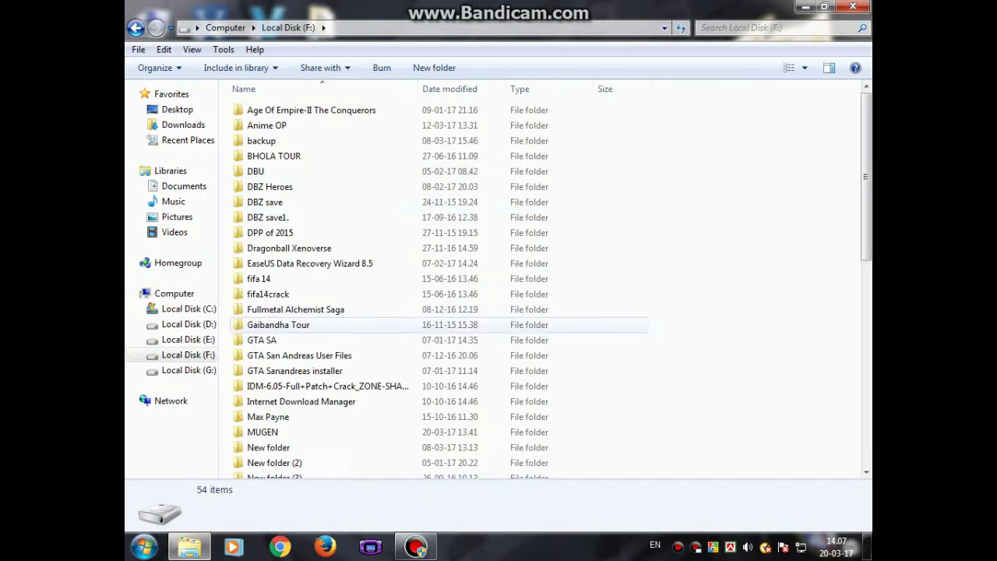
{"action": "double_click", "coordinate": [263, 431]}
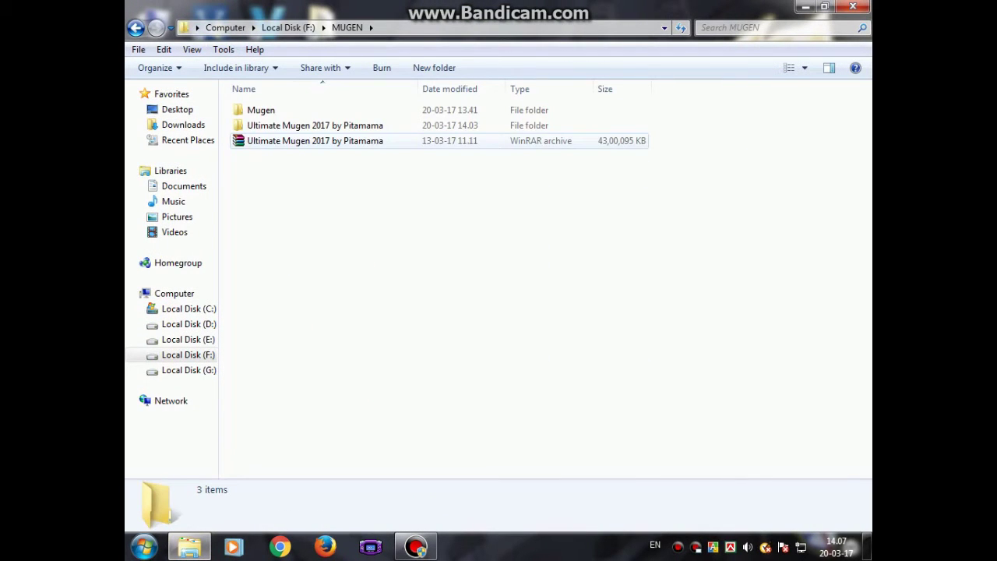
Step: Check the properties of the extracted Ultimate Mugen 2017 by Pitamama folder
{"action": "left_click", "coordinate": [315, 141]}
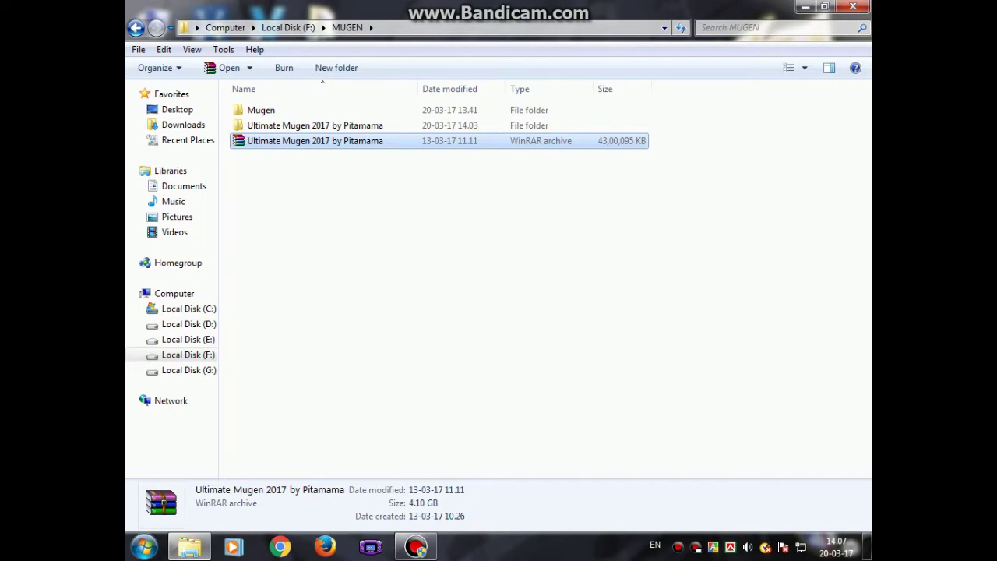
{"action": "left_click", "coordinate": [315, 125]}
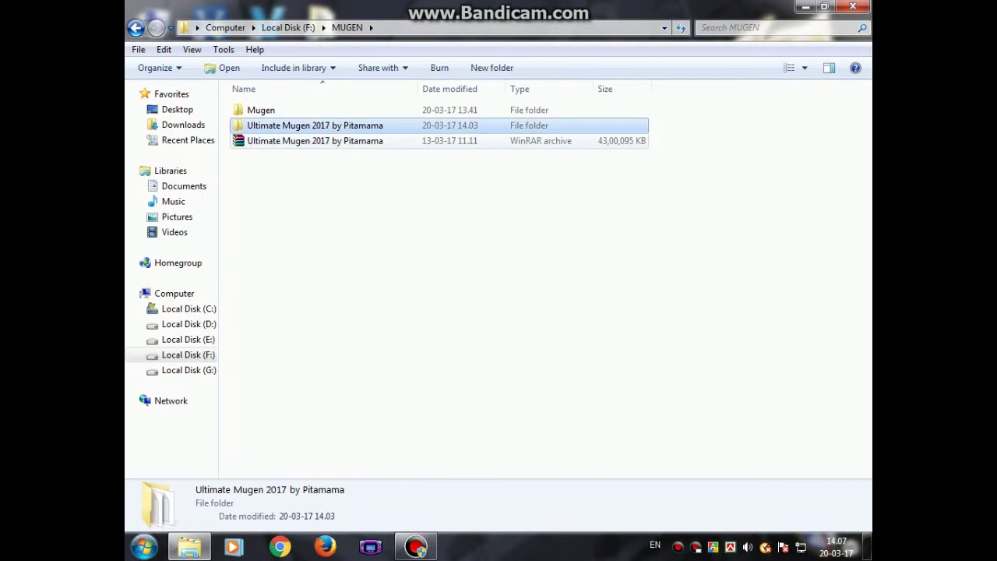
{"action": "right_click", "coordinate": [383, 125]}
{"action": "left_click", "coordinate": [413, 428]}
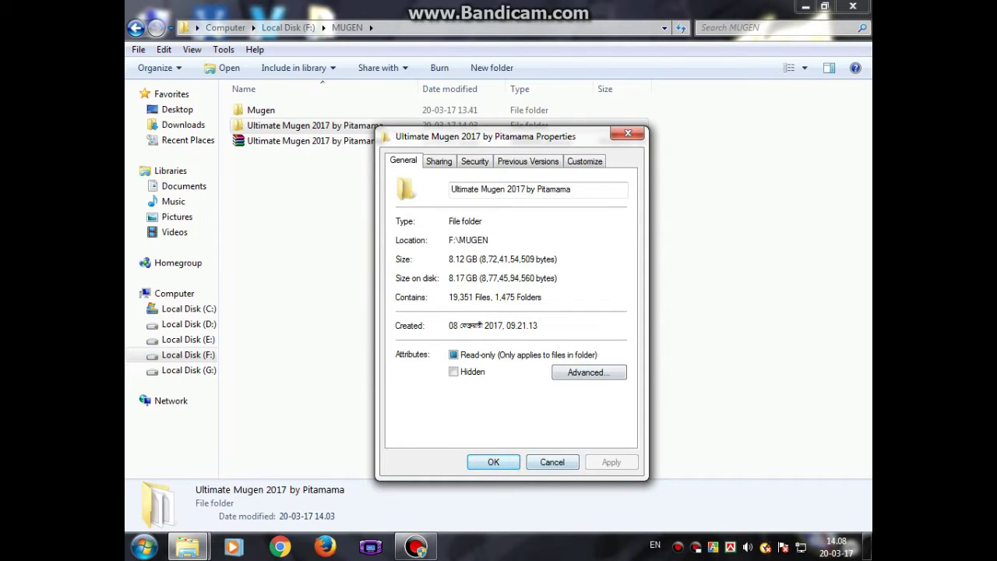
{"action": "key", "text": "Return"}
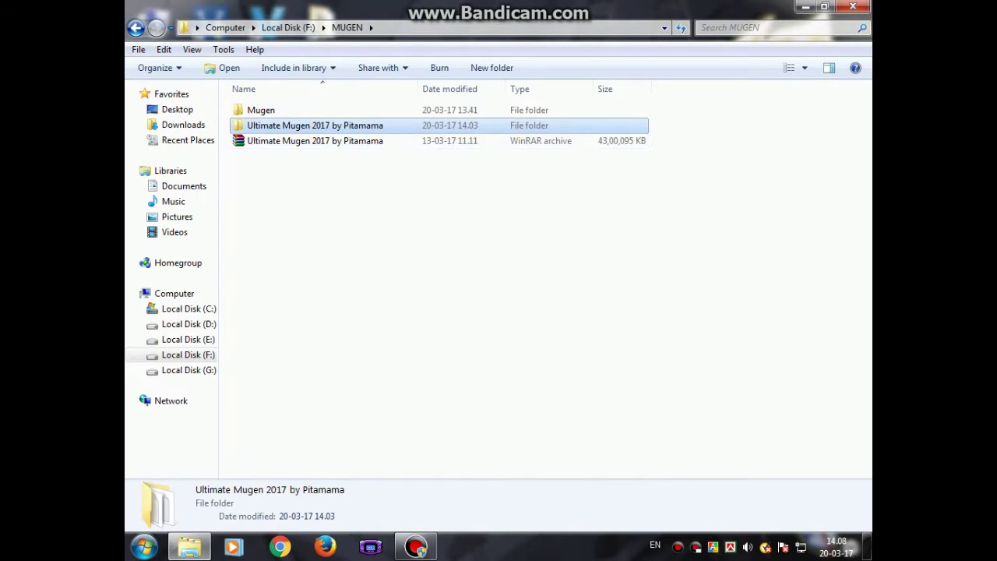
Step: Choose E:\ as the extraction destination for the Ultimate Mugen 2017 by Pitamama archive, and cancel the extraction
{"action": "right_click", "coordinate": [395, 141]}
{"action": "left_click", "coordinate": [366, 141]}
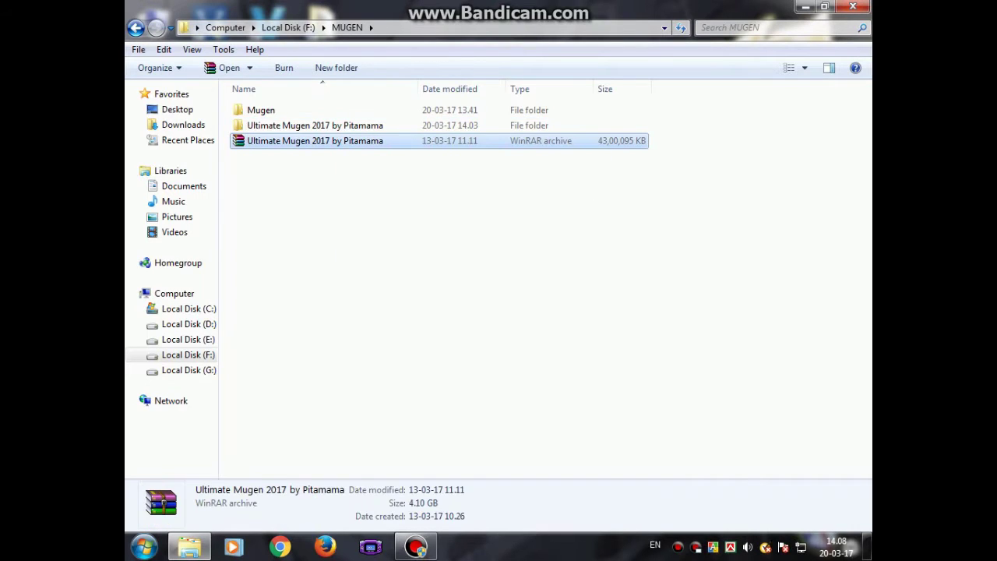
{"action": "right_click", "coordinate": [337, 136]}
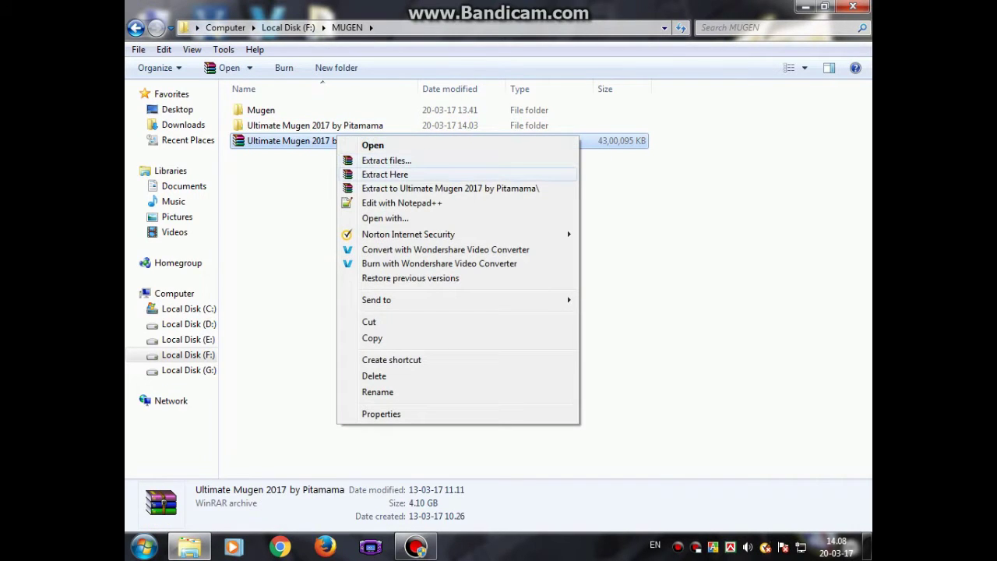
{"action": "left_click", "coordinate": [387, 160]}
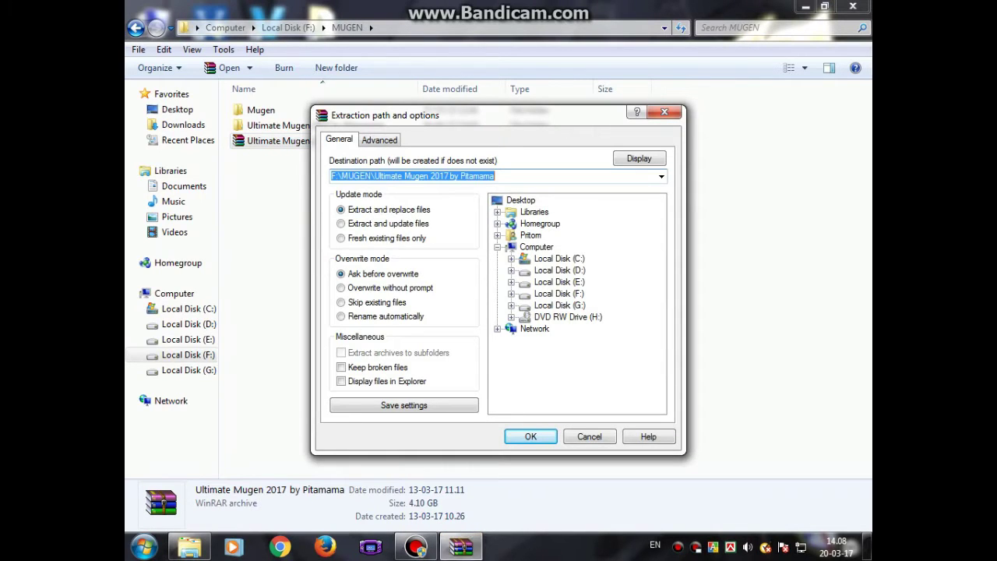
{"action": "left_click", "coordinate": [559, 270]}
{"action": "left_click", "coordinate": [558, 281]}
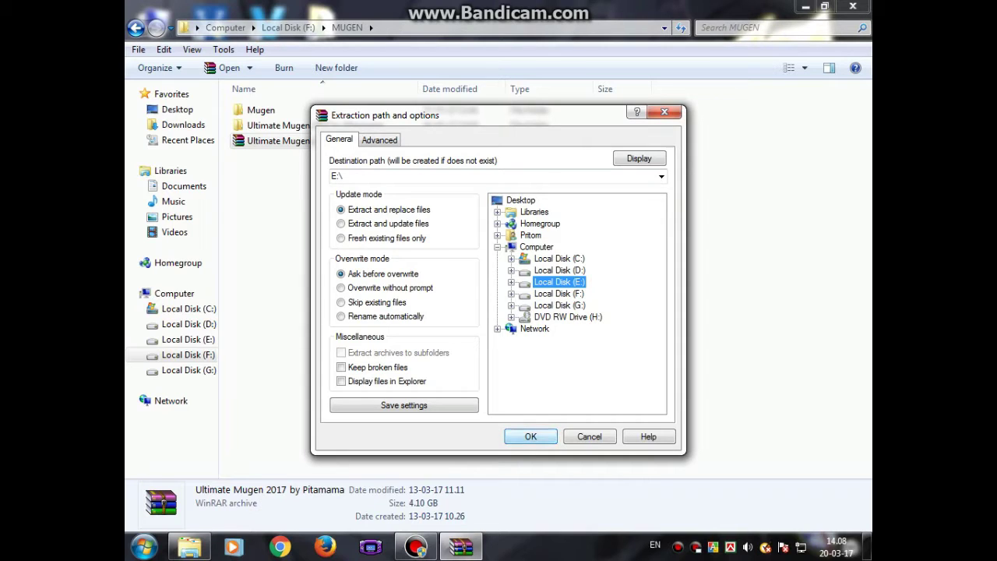
{"action": "left_click", "coordinate": [664, 113]}
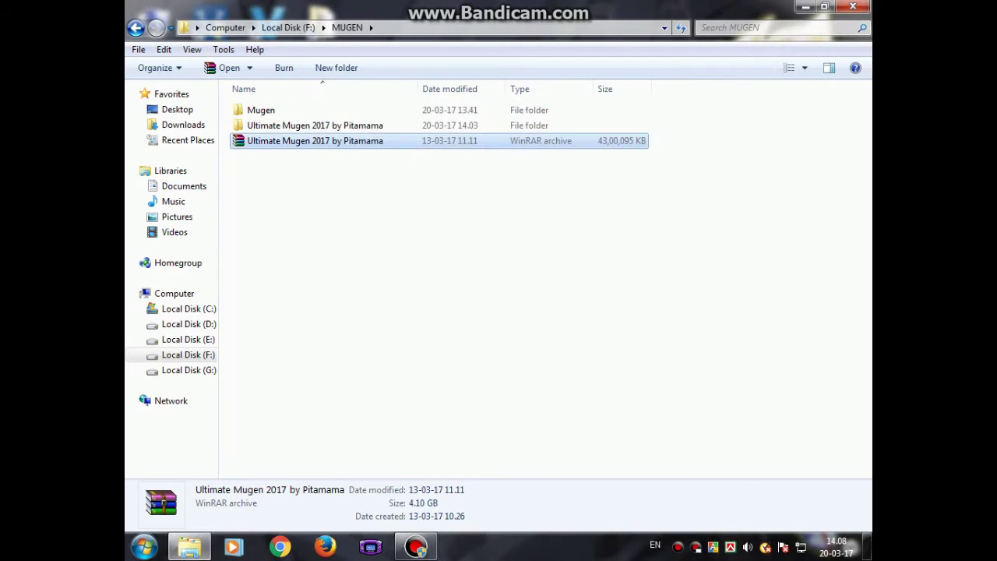
Step: Try extracting the Ultimate Mugen 2017 by Pitamama archive directly into the MUGEN folder, cancelling at the file replacement request
{"action": "right_click", "coordinate": [320, 141]}
{"action": "left_click", "coordinate": [367, 180]}
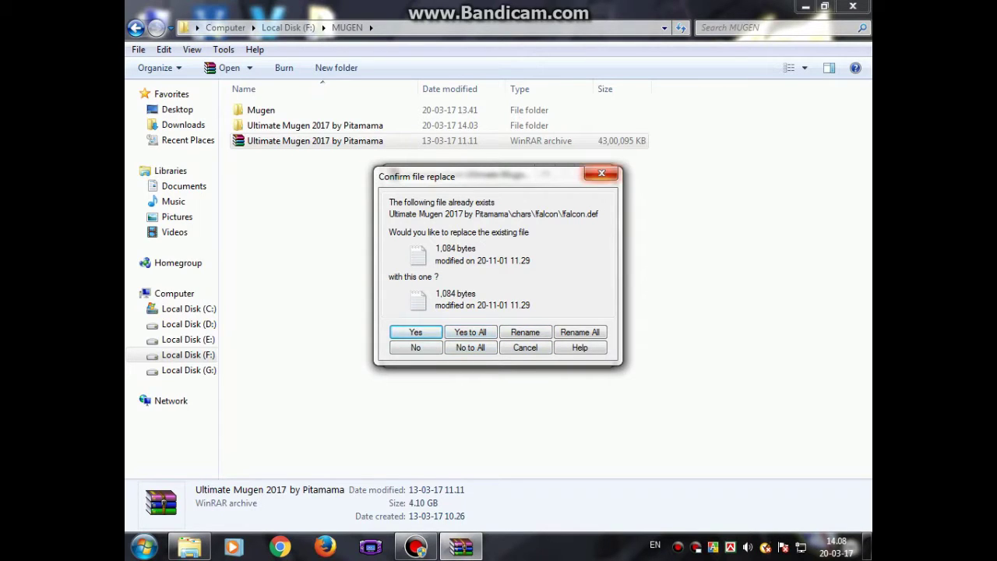
{"action": "left_click", "coordinate": [601, 173]}
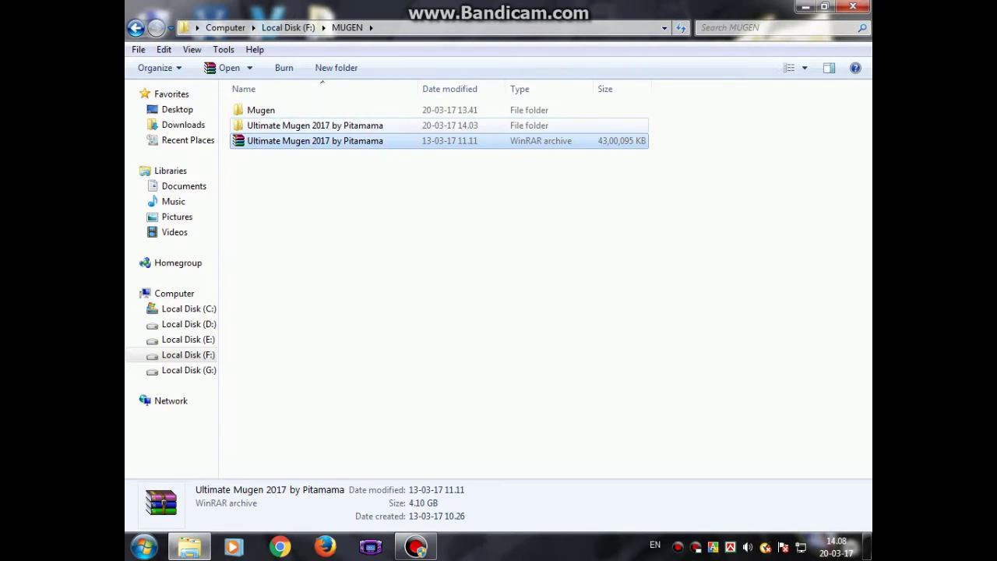
Step: Open the Ultimate Mugen 2017 by Pitamama folder and launch the mugen application
{"action": "double_click", "coordinate": [319, 125]}
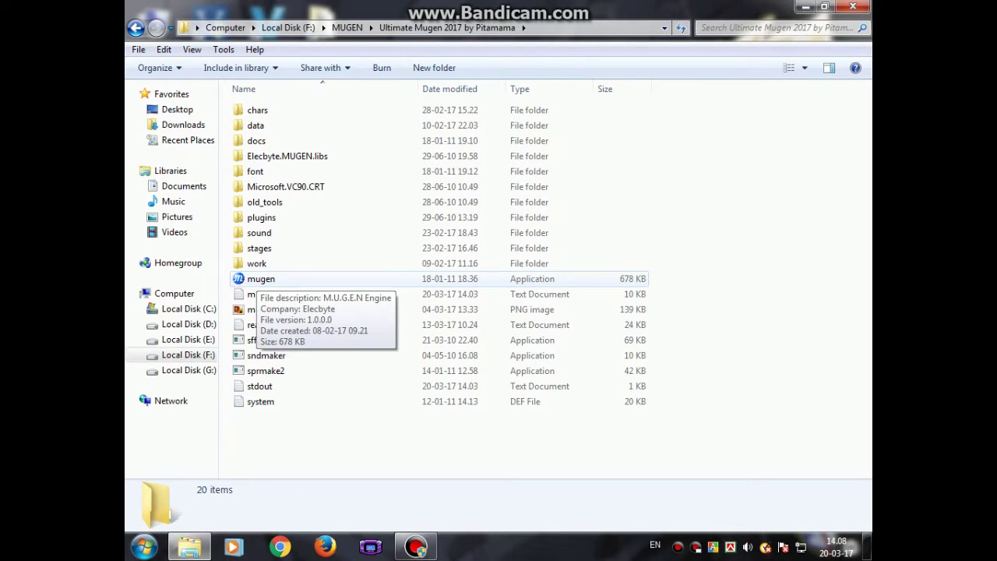
{"action": "left_click", "coordinate": [259, 294]}
{"action": "left_click", "coordinate": [258, 279]}
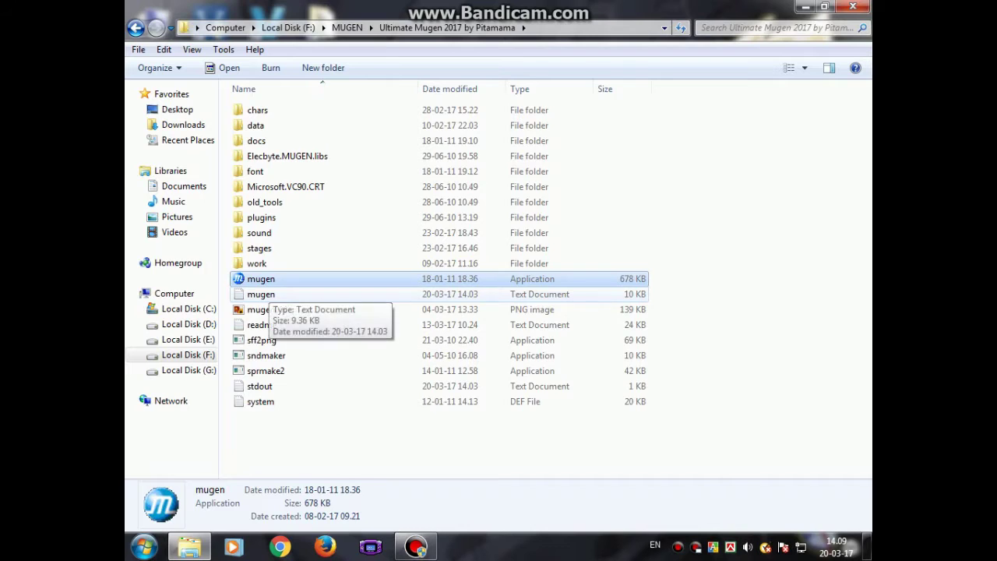
{"action": "key", "text": "Return"}
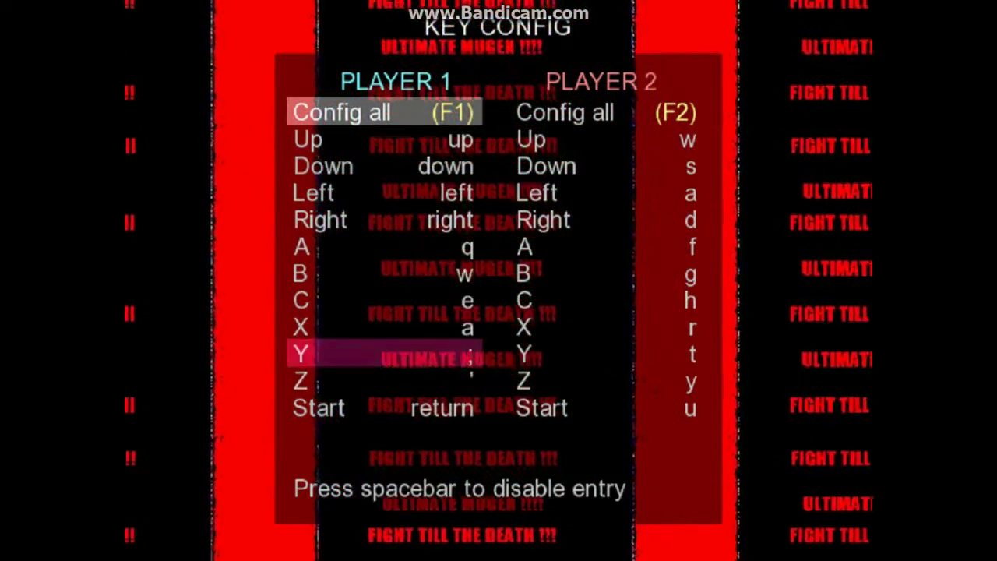
Step: Finish Player 1's keys with Y s, Z d, Start return, and map all Player 2 controls to keypad 8, 5, 1, 2 and alternating Enter and 3
{"action": "key", "text": "Return"}
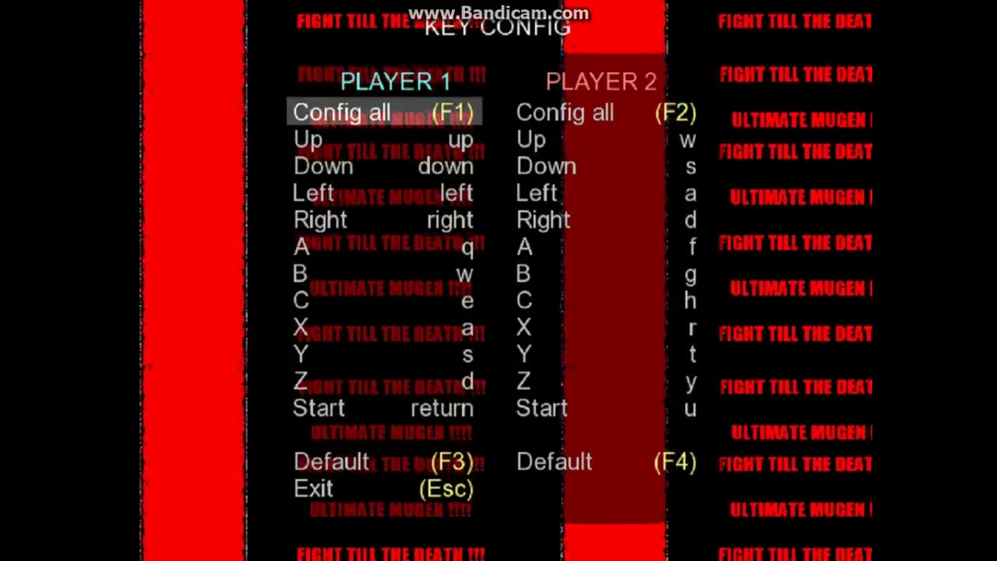
{"action": "key", "text": "Right"}
{"action": "key", "text": "Return"}
{"action": "key", "text": "KP_8"}
{"action": "key", "text": "KP_5"}
{"action": "key", "text": "KP_1"}
{"action": "key", "text": "KP_2"}
{"action": "key", "text": "KP_Enter"}
{"action": "key", "text": "KP_3"}
{"action": "key", "text": "KP_Enter"}
{"action": "key", "text": "KP_3"}
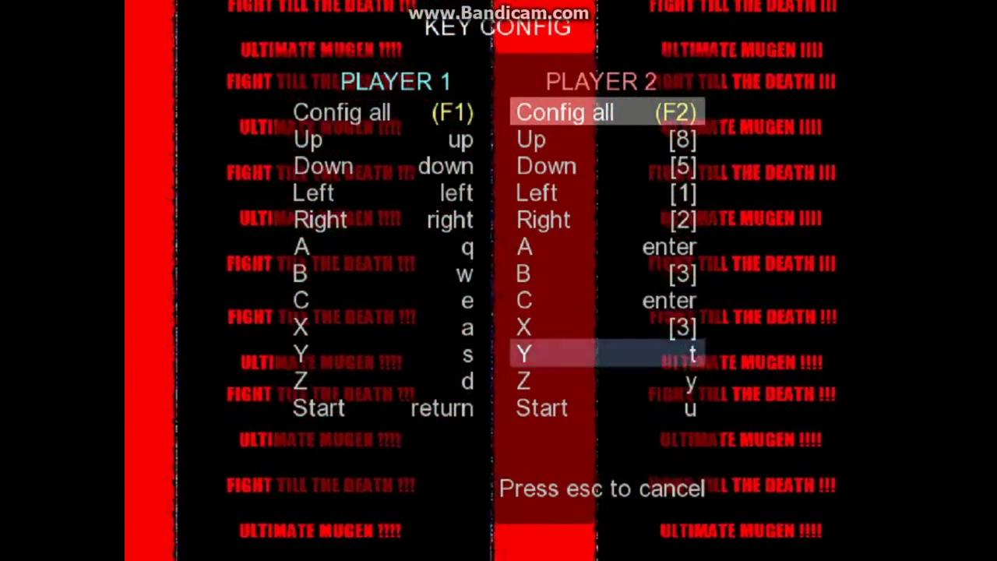
{"action": "key", "text": "KP_Enter"}
{"action": "key", "text": "KP_3"}
{"action": "key", "text": "KP_Enter"}
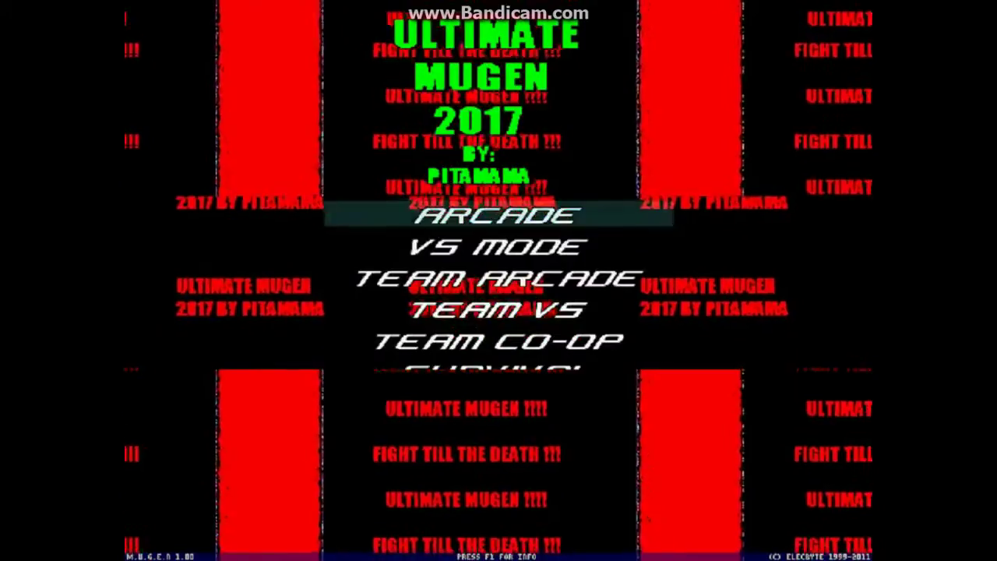
Step: Leave the running fight between Death Adder and Ryu and choose random fighters for another match
{"action": "key", "text": "Up"}
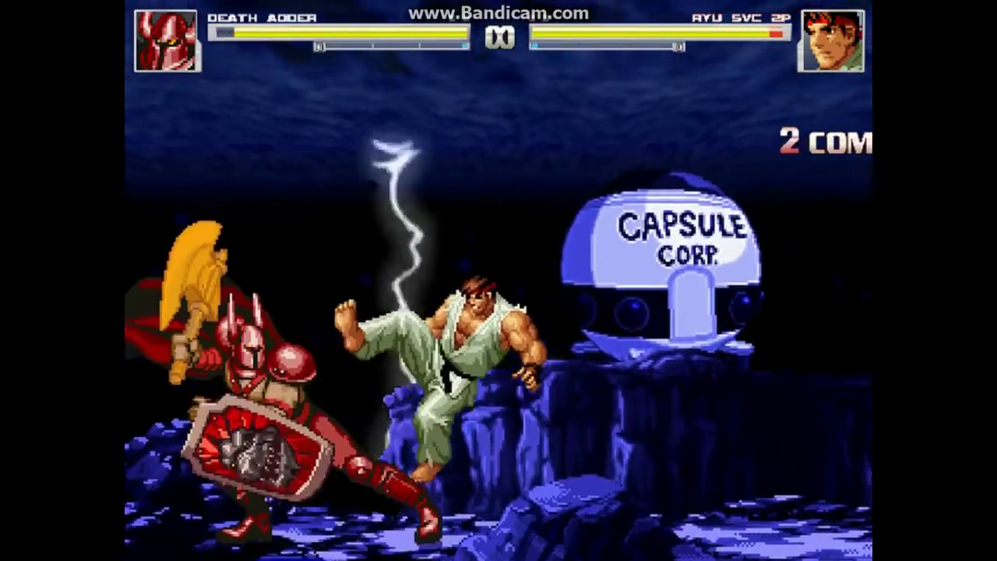
{"action": "key", "text": "Escape"}
{"action": "key", "text": "Return"}
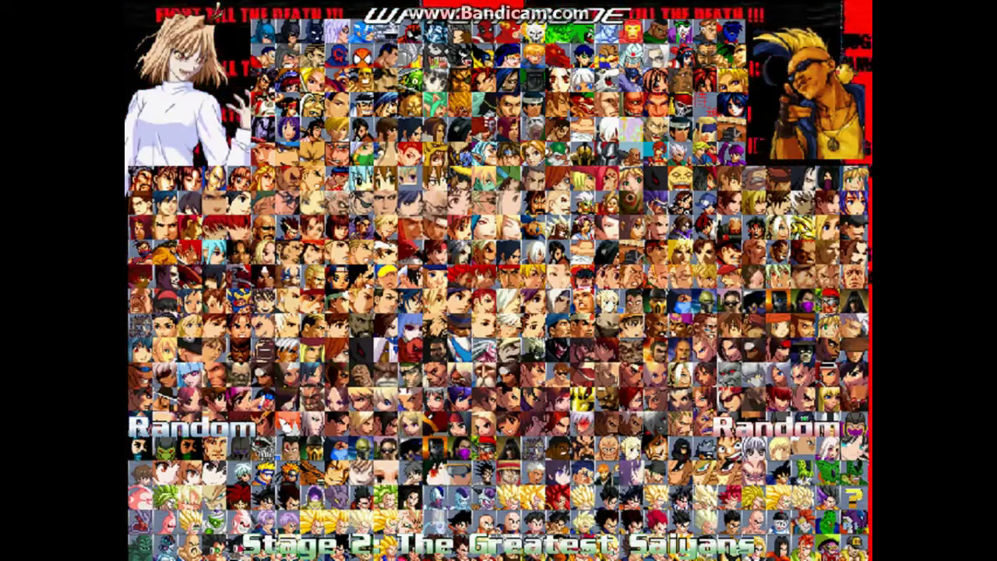
Step: Browse the available stages and select Stage 14: Snowy Night for the match
{"action": "key", "text": "Right"}
{"action": "key", "text": "Right"}
{"action": "key", "text": "Right"}
{"action": "key", "text": "Left"}
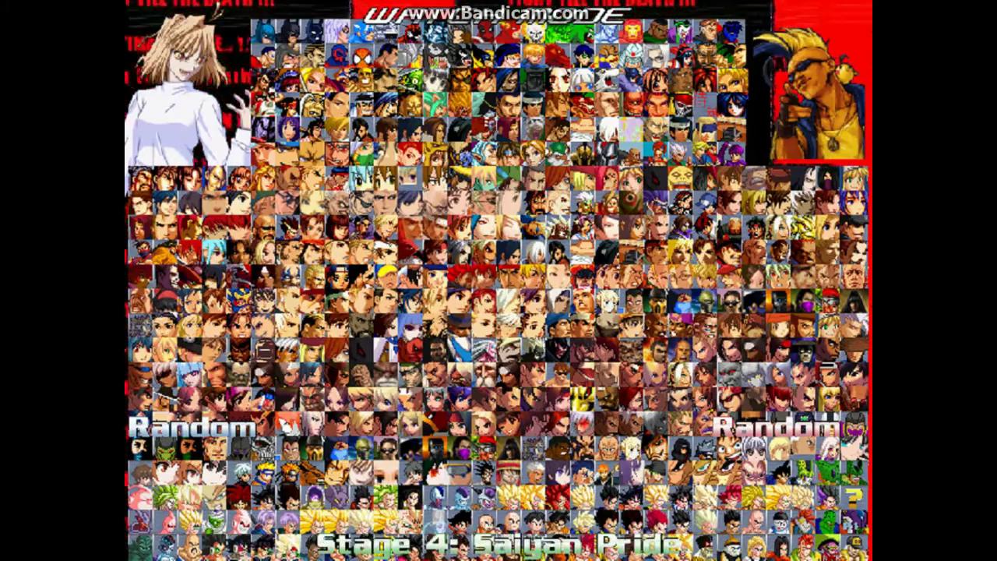
{"action": "key", "text": "Right"}
{"action": "key", "text": "Right"}
{"action": "key", "text": "Right"}
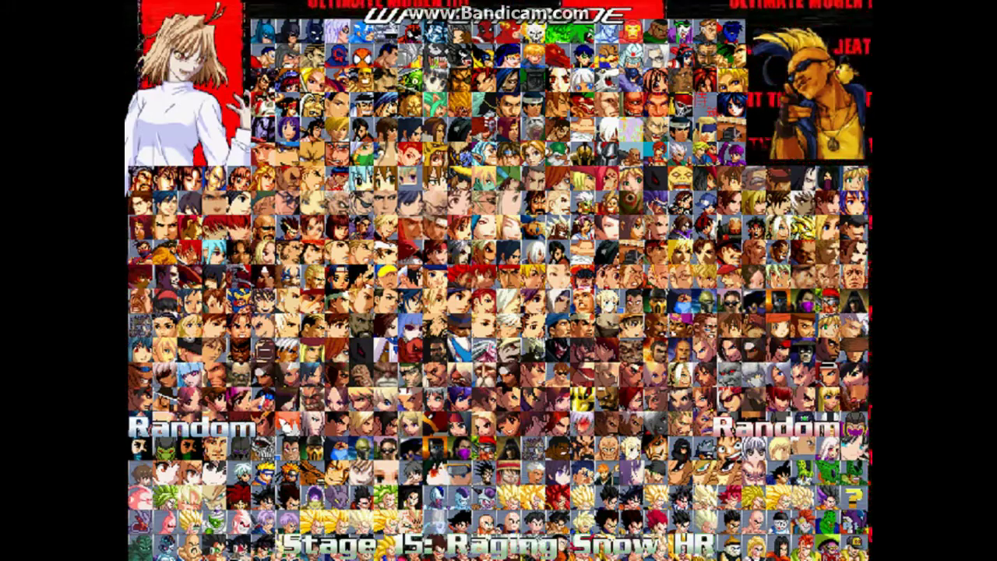
{"action": "key", "text": "Left"}
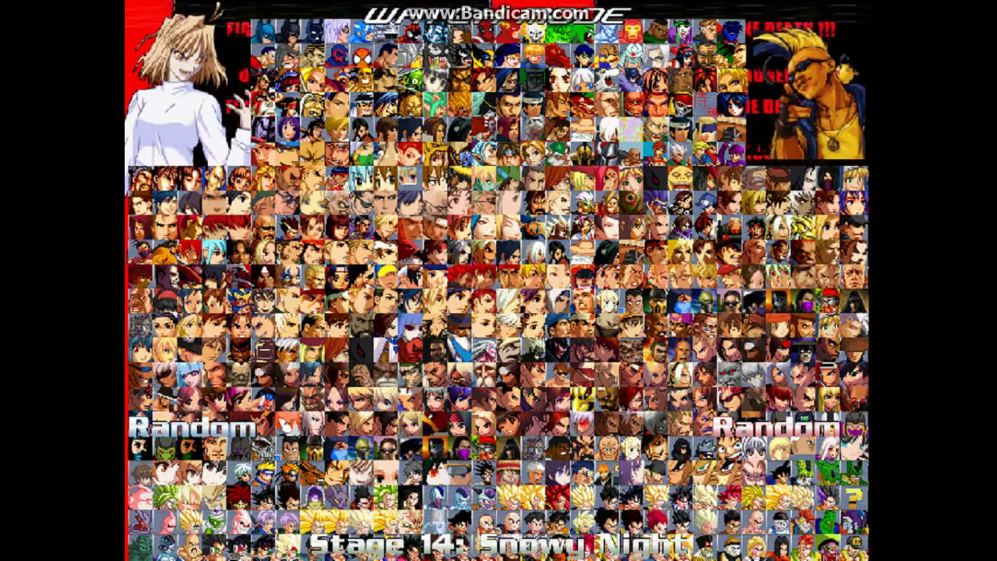
{"action": "key", "text": "Return"}
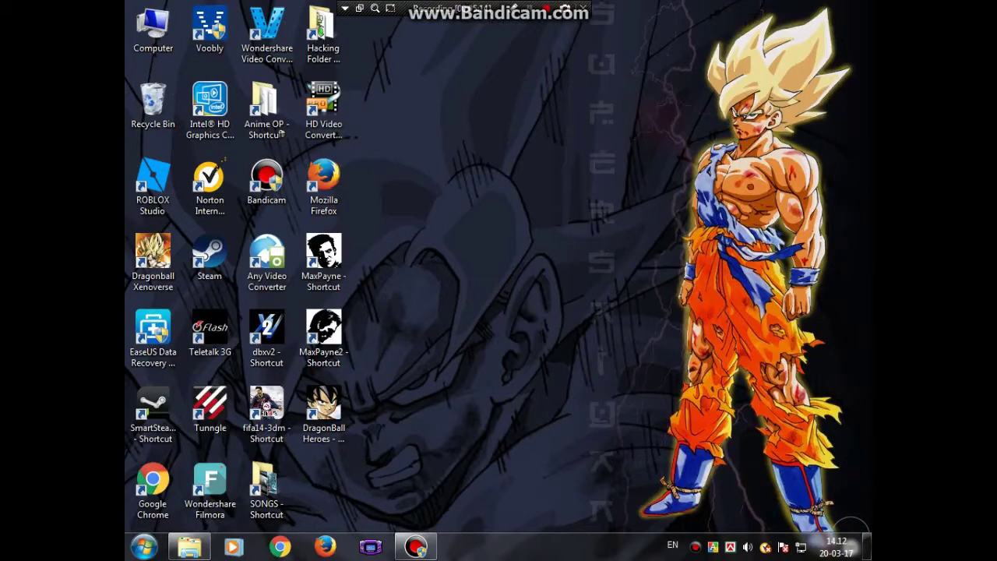
Step: Look at the character folders inside the game's chars folder, and close the folder window
{"action": "left_click", "coordinate": [189, 546]}
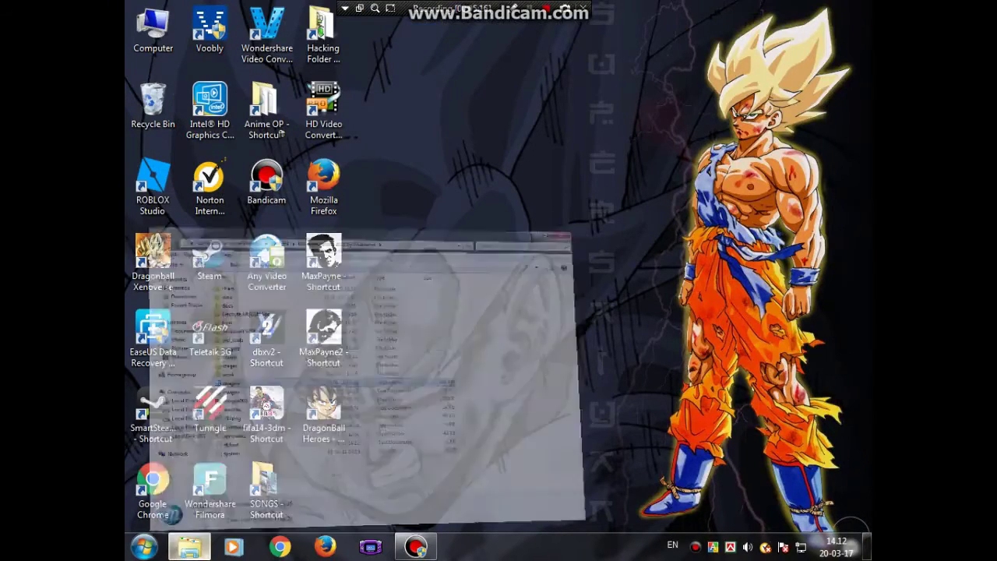
{"action": "double_click", "coordinate": [257, 110]}
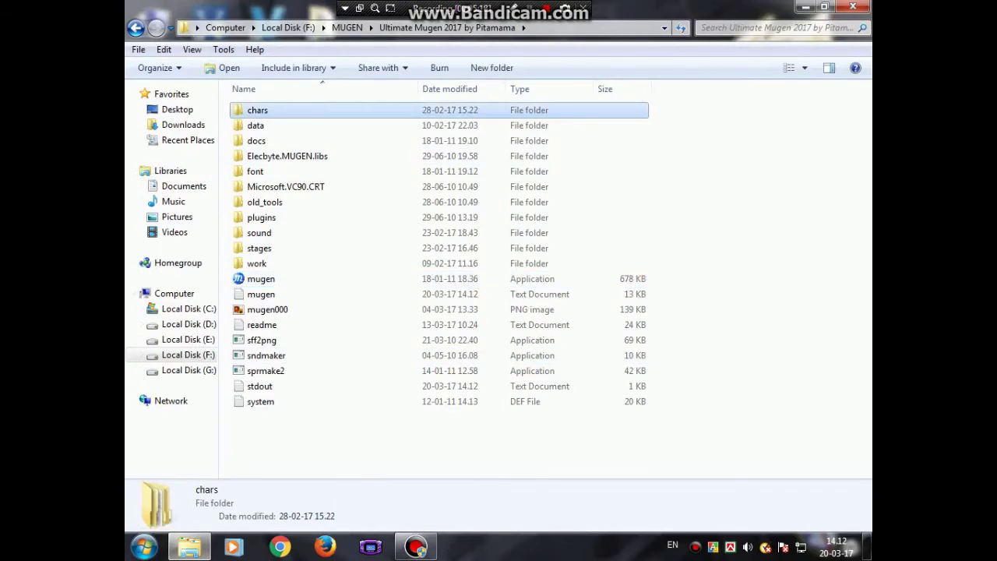
{"action": "left_click", "coordinate": [257, 109]}
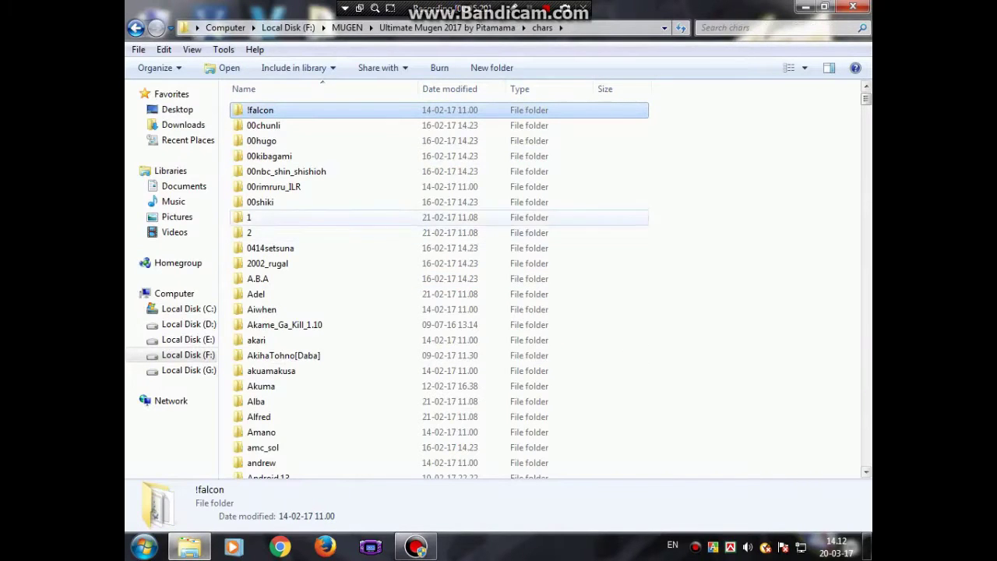
{"action": "left_click", "coordinate": [777, 27]}
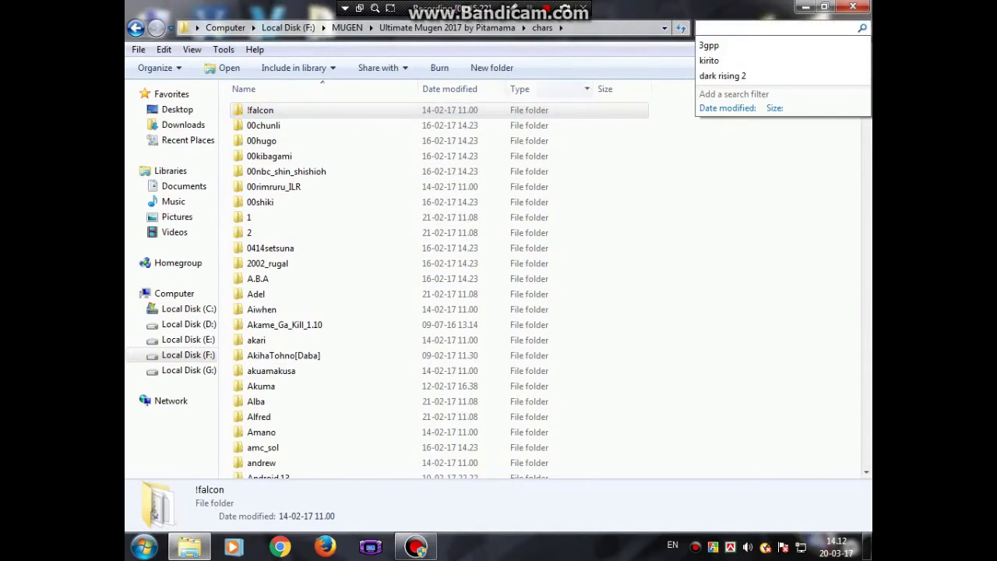
{"action": "key", "text": "alt+F4"}
{"action": "left_click", "coordinate": [153, 30]}
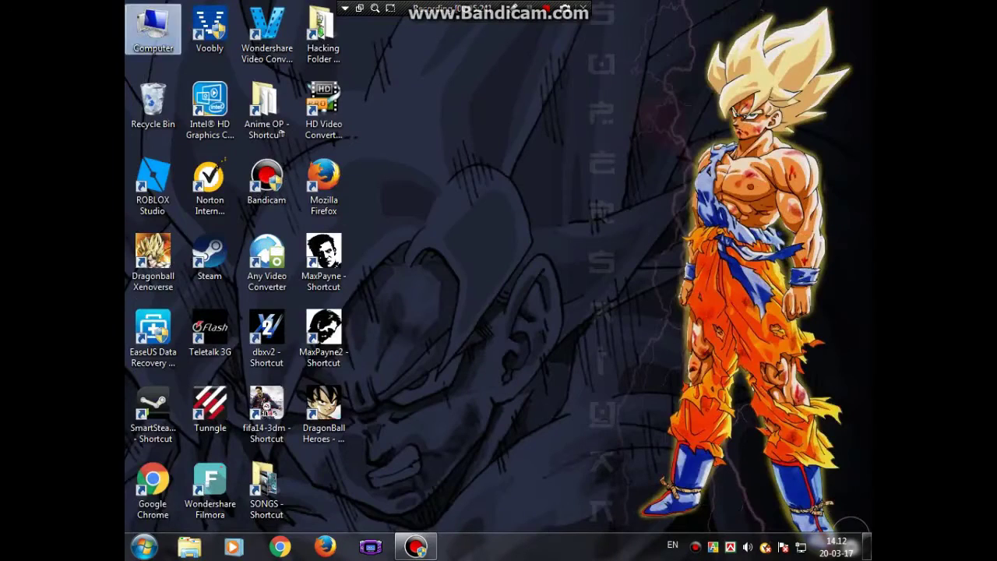
Step: Open the chars folder inside Ultimate Mugen 2017 by Pitamama, in the MUGEN folder on drive F
{"action": "double_click", "coordinate": [324, 165]}
{"action": "double_click", "coordinate": [262, 431]}
{"action": "double_click", "coordinate": [303, 126]}
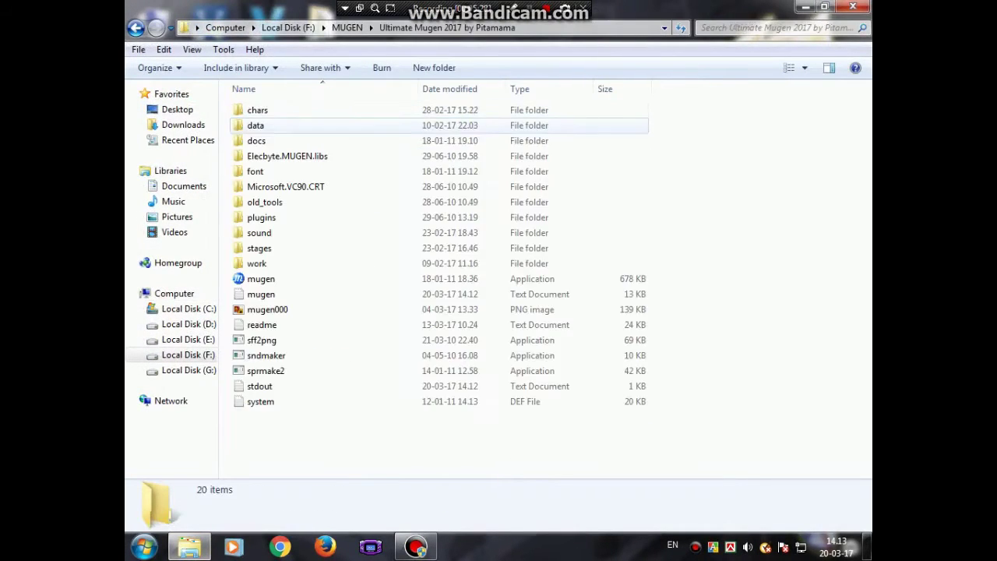
{"action": "double_click", "coordinate": [257, 110]}
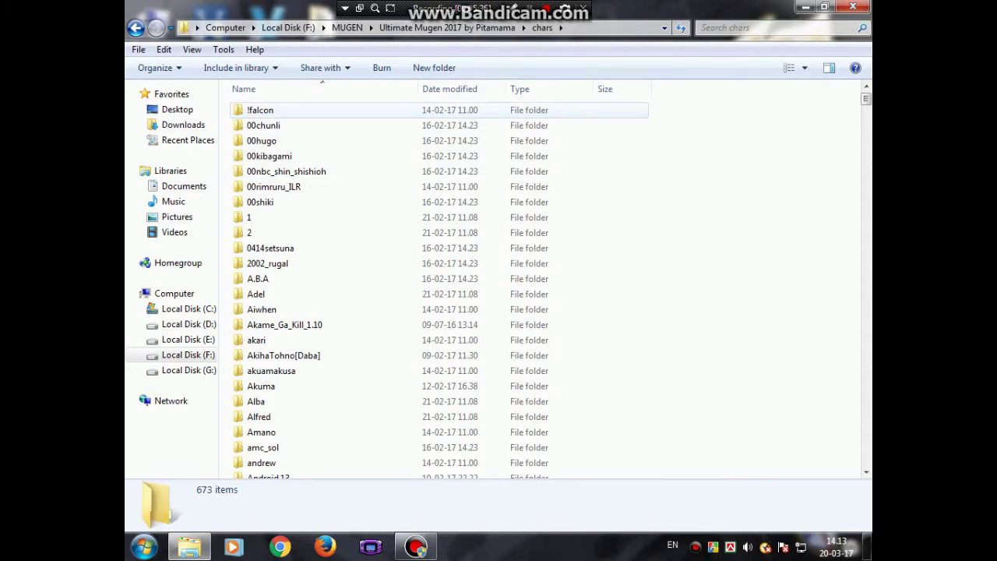
Step: Search the chars folder for kirito, select the Kirito folder in the results, and return to the full folder list
{"action": "left_click", "coordinate": [776, 27]}
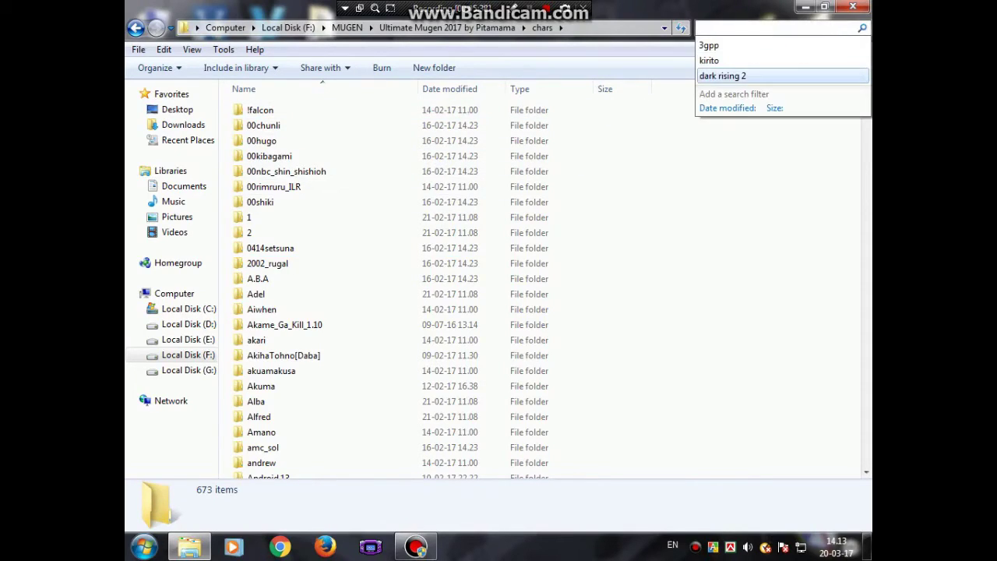
{"action": "left_click", "coordinate": [776, 60]}
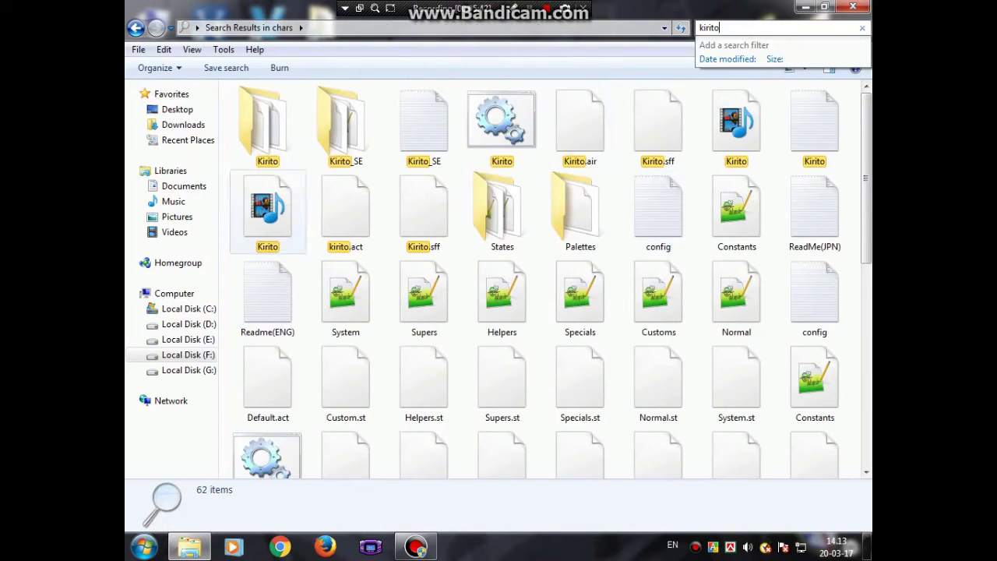
{"action": "left_click", "coordinate": [267, 125]}
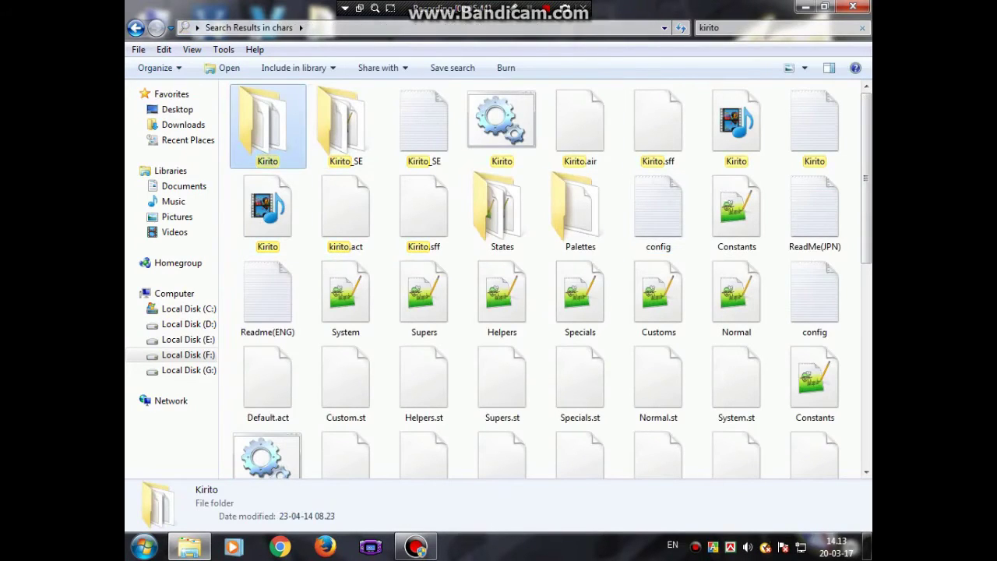
{"action": "left_click", "coordinate": [136, 27]}
Step: Open the Readme(ENG) text file in the Kirito_SE character folder and maximize it
{"action": "left_click_drag", "start_coordinate": [865, 98], "coordinate": [866, 270]}
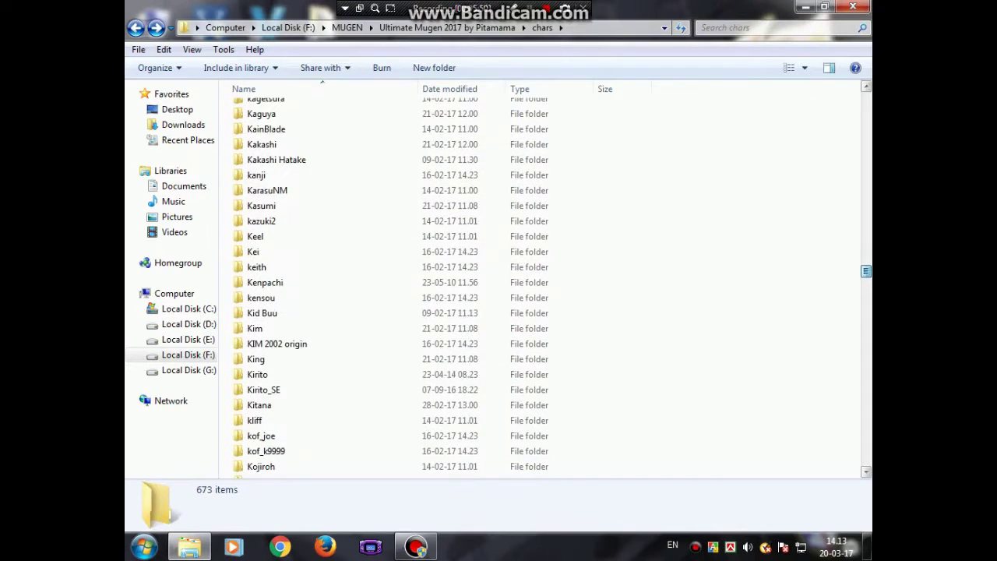
{"action": "left_click", "coordinate": [263, 389]}
{"action": "double_click", "coordinate": [263, 389]}
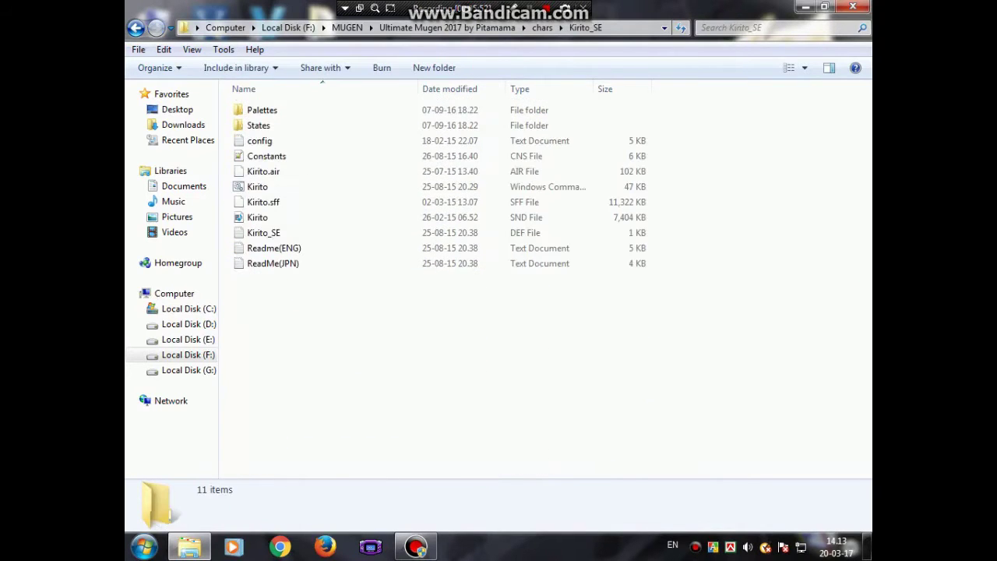
{"action": "double_click", "coordinate": [273, 247]}
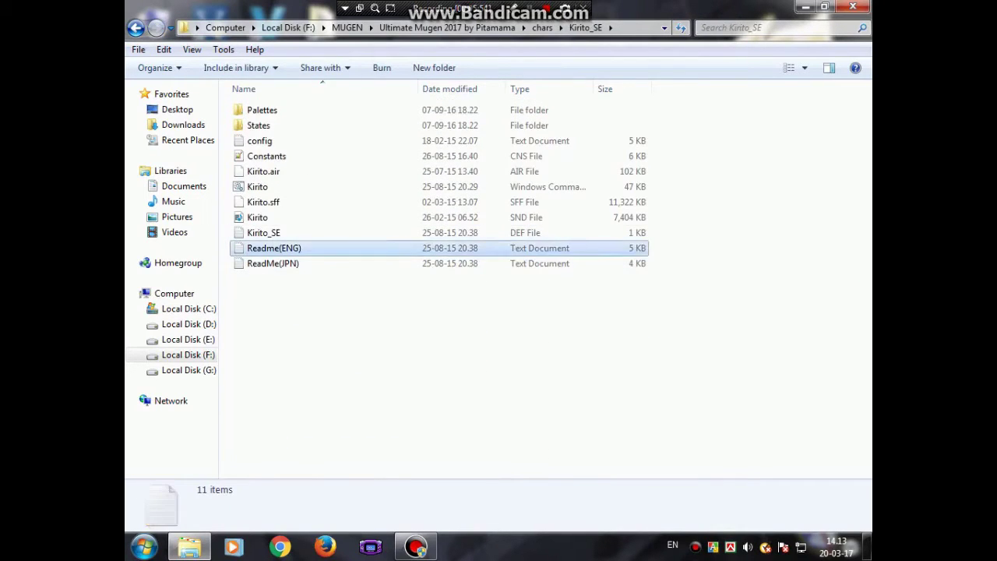
{"action": "left_click", "coordinate": [635, 249]}
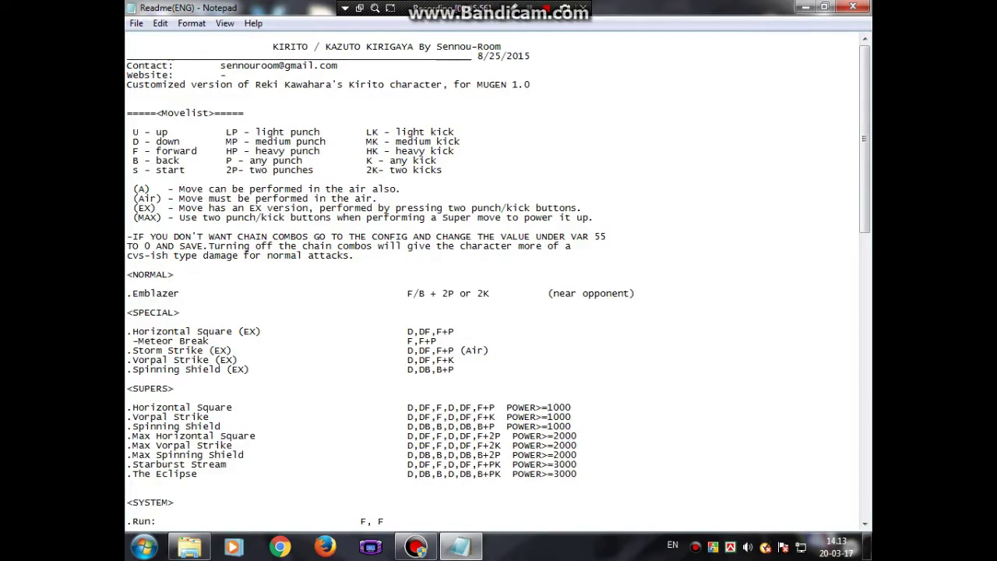
Step: Highlight the button legend under Movelist, and the block of normal, special and super moves in Kirito's readme
{"action": "left_click_drag", "start_coordinate": [127, 125], "coordinate": [443, 171]}
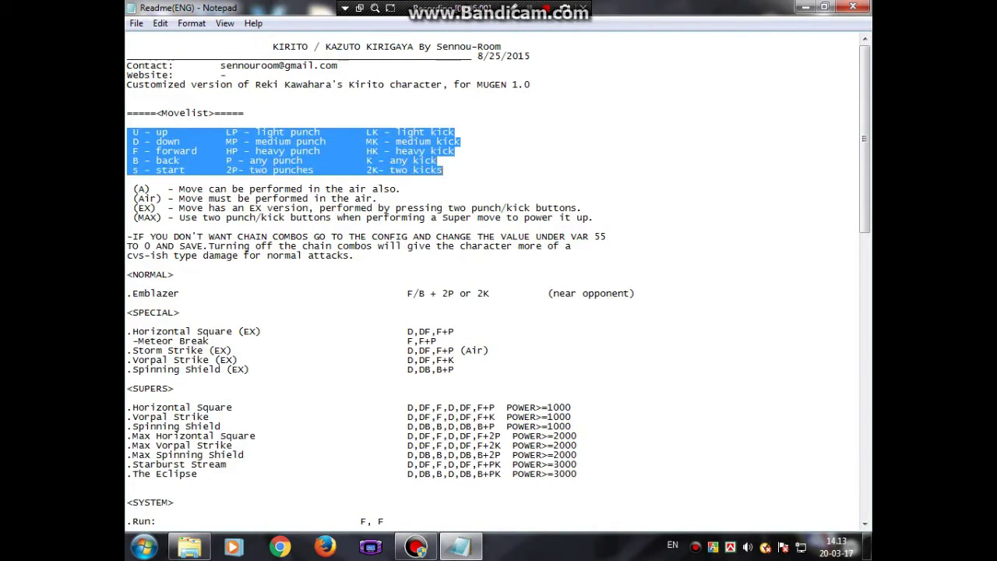
{"action": "left_click", "coordinate": [127, 283]}
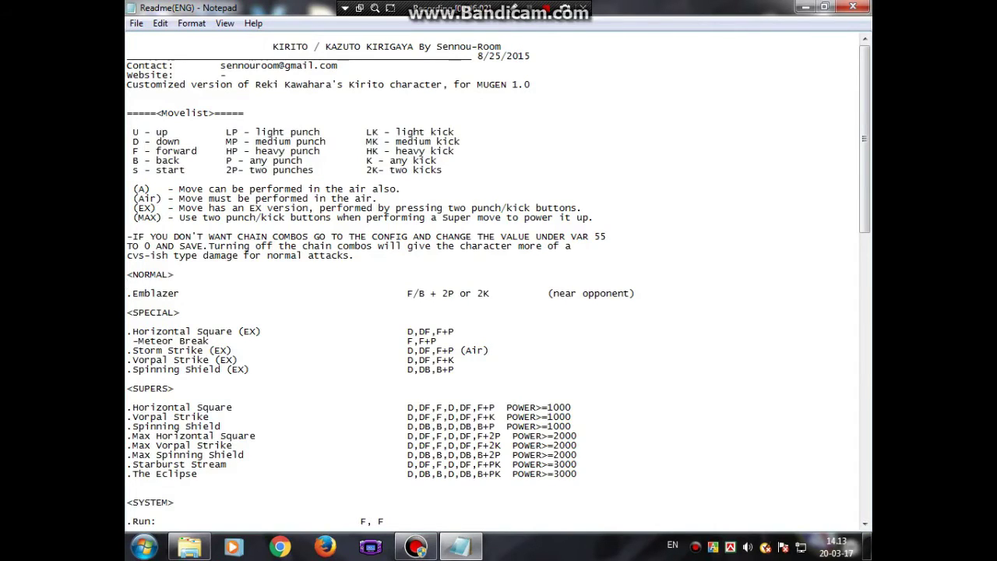
{"action": "scroll", "coordinate": [499, 281], "scroll_direction": "down", "scroll_amount": 6}
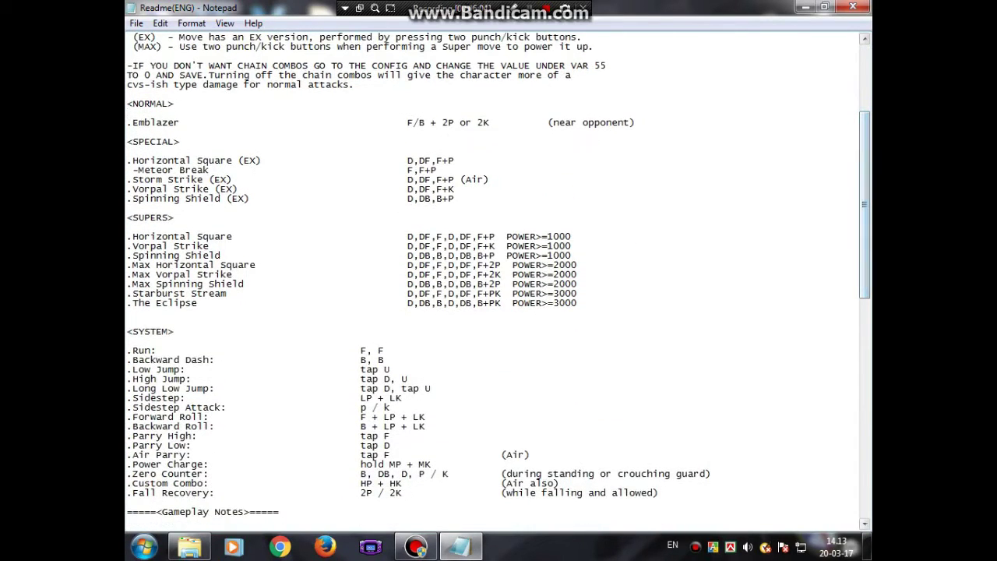
{"action": "left_click_drag", "start_coordinate": [127, 103], "coordinate": [314, 122]}
{"action": "scroll", "coordinate": [314, 123], "scroll_direction": "up", "scroll_amount": 10}
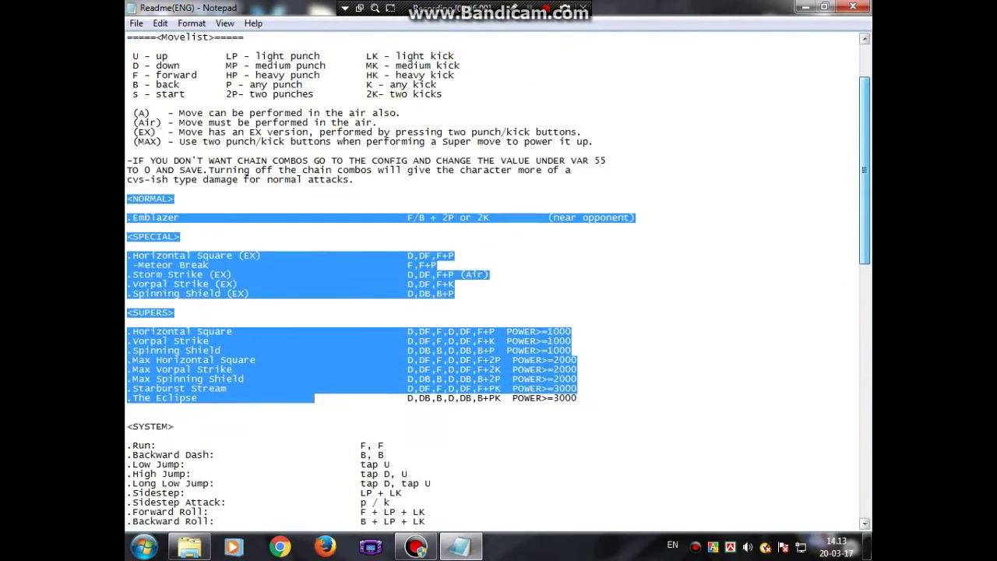
Step: Highlight the Horizontal Square (EX) move, its command and the legend entry "P - any punch", and close the readme
{"action": "left_click", "coordinate": [455, 256]}
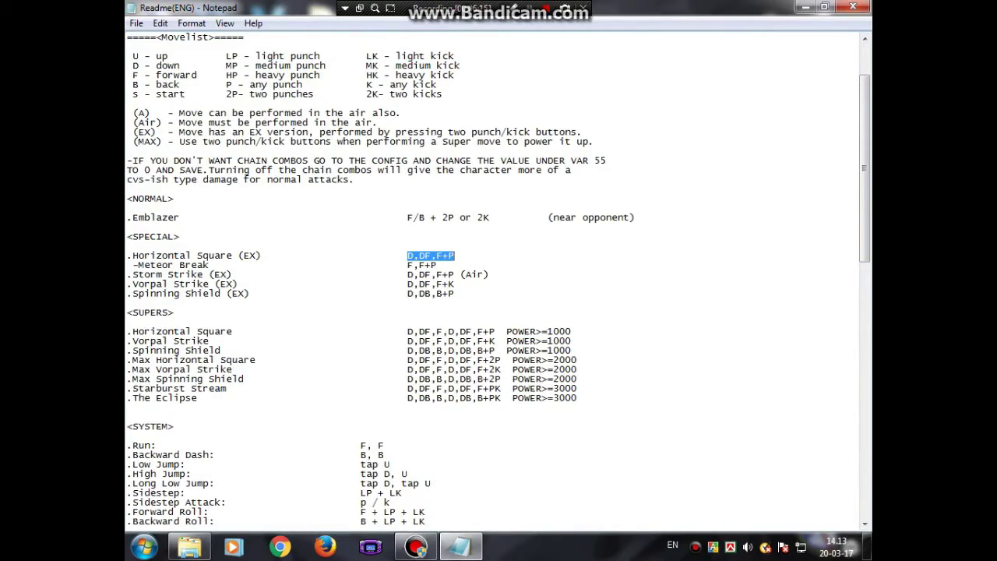
{"action": "left_click", "coordinate": [127, 246]}
{"action": "left_click_drag", "start_coordinate": [221, 84], "coordinate": [355, 84]}
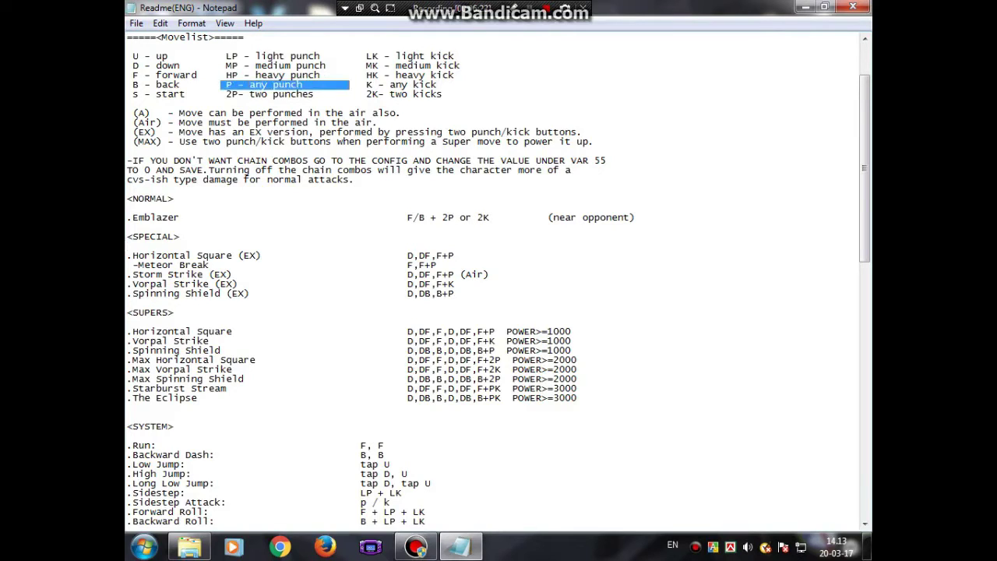
{"action": "left_click", "coordinate": [425, 255]}
{"action": "left_click_drag", "start_coordinate": [321, 256], "coordinate": [127, 256]}
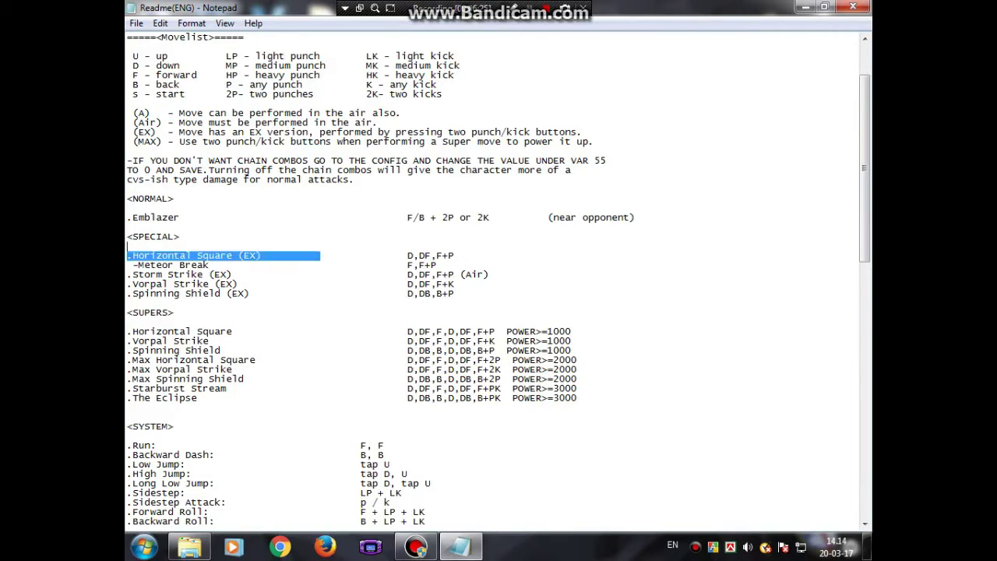
{"action": "left_click", "coordinate": [319, 255]}
{"action": "left_click", "coordinate": [852, 7]}
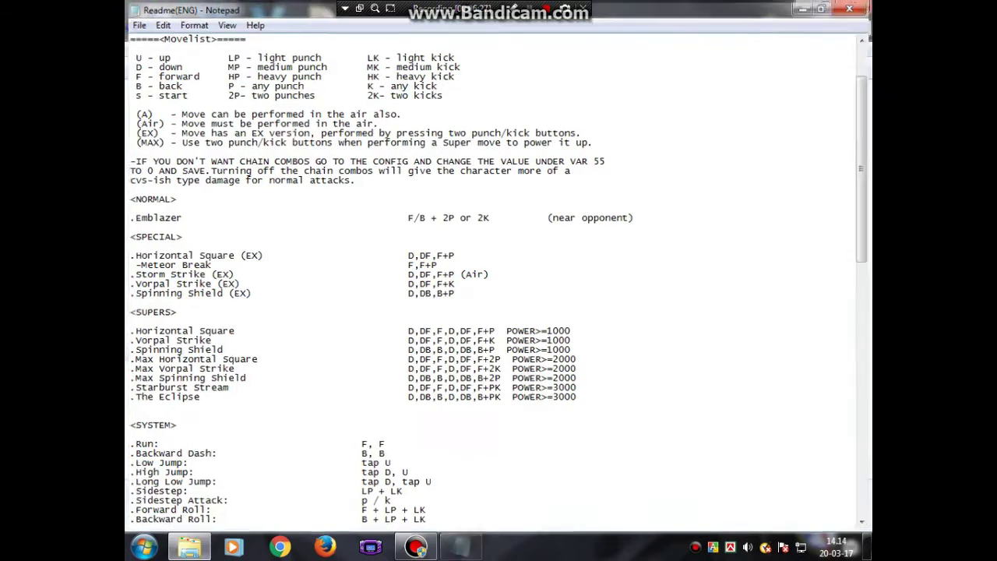
{"action": "left_click", "coordinate": [498, 351]}
Step: Return to the chars folder and open the Bite-Me text file in the Kid Buu folder
{"action": "left_click", "coordinate": [135, 27]}
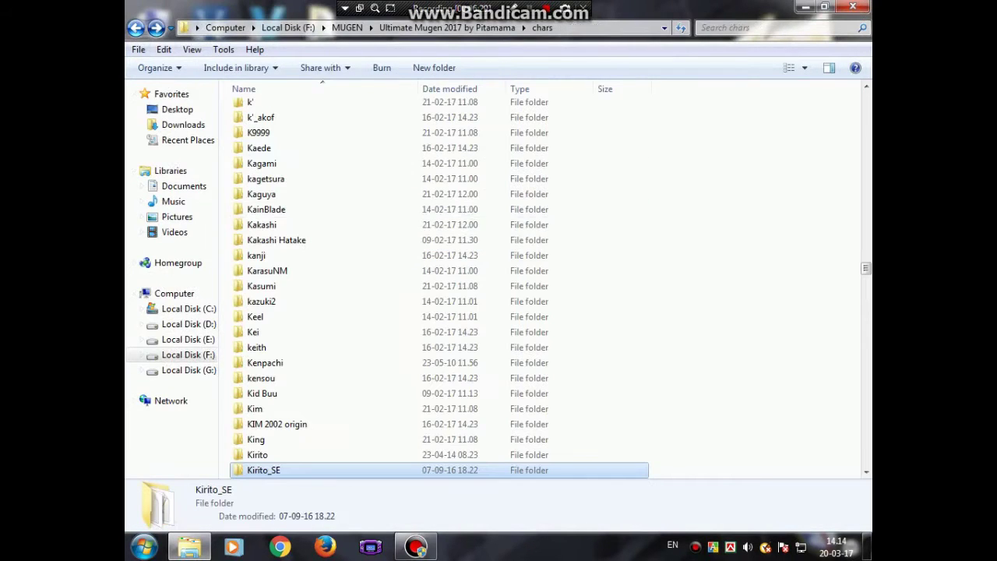
{"action": "double_click", "coordinate": [262, 393]}
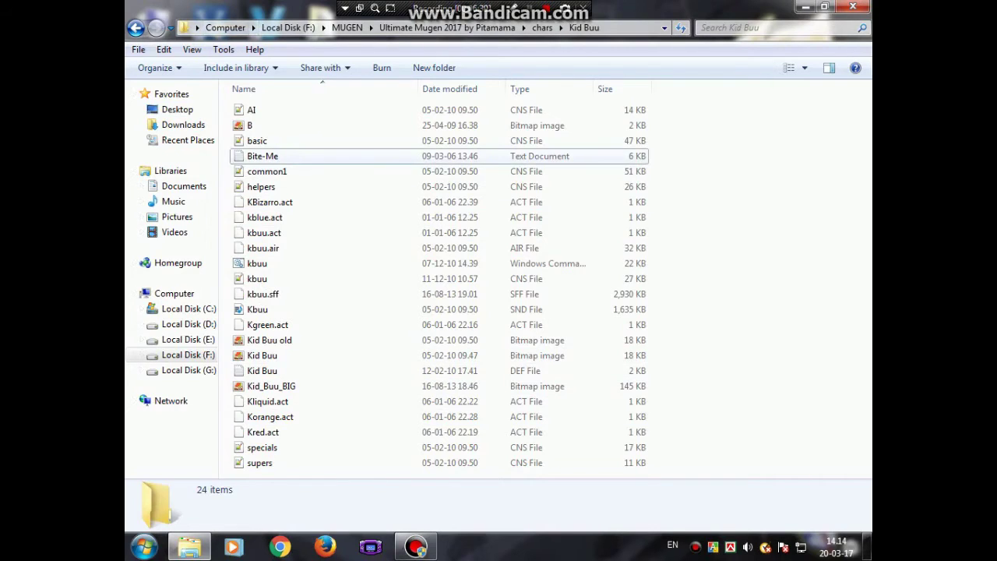
{"action": "double_click", "coordinate": [263, 155]}
Step: Read through Kid Buu's basic, special and super moves in a maximized window, and close the text file
{"action": "scroll", "coordinate": [487, 389], "scroll_direction": "down", "scroll_amount": 1}
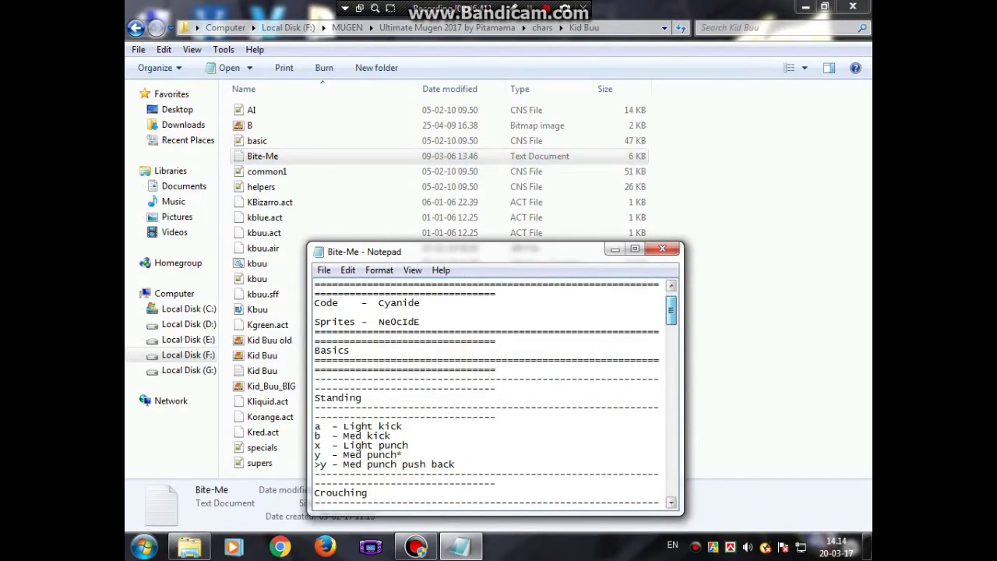
{"action": "scroll", "coordinate": [487, 389], "scroll_direction": "down", "scroll_amount": 4}
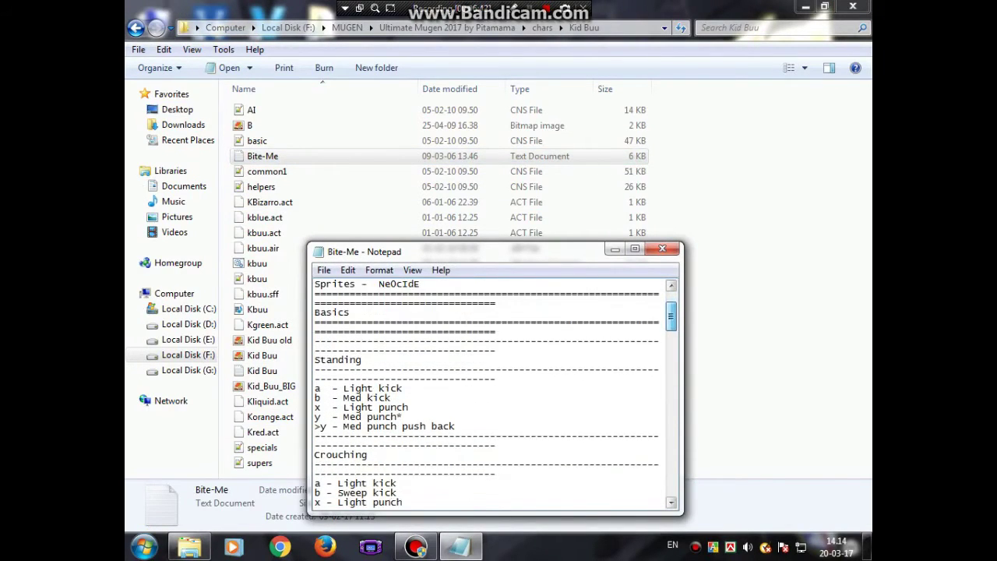
{"action": "scroll", "coordinate": [495, 393], "scroll_direction": "down", "scroll_amount": 11}
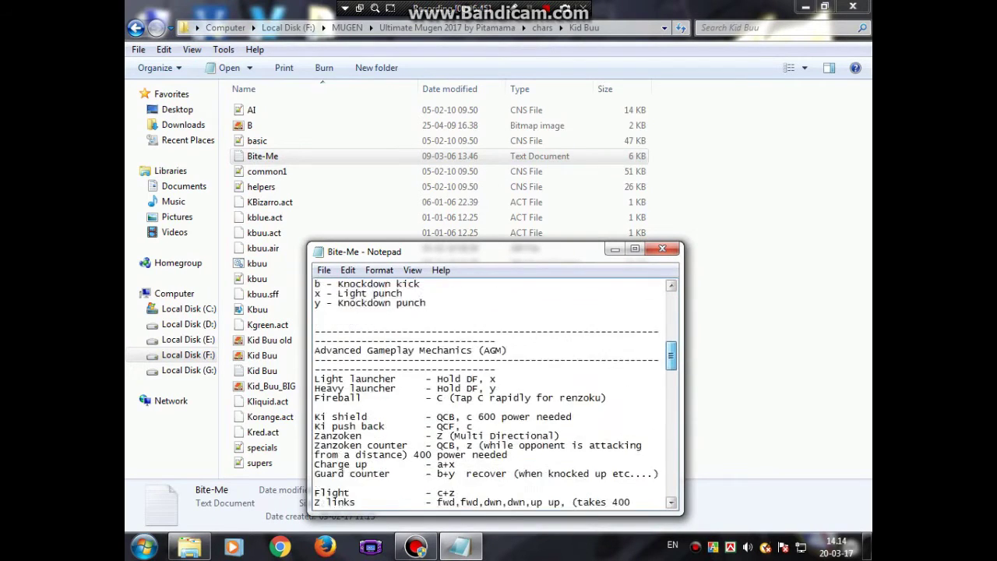
{"action": "left_click_drag", "start_coordinate": [671, 368], "coordinate": [671, 364]}
{"action": "left_click", "coordinate": [634, 248]}
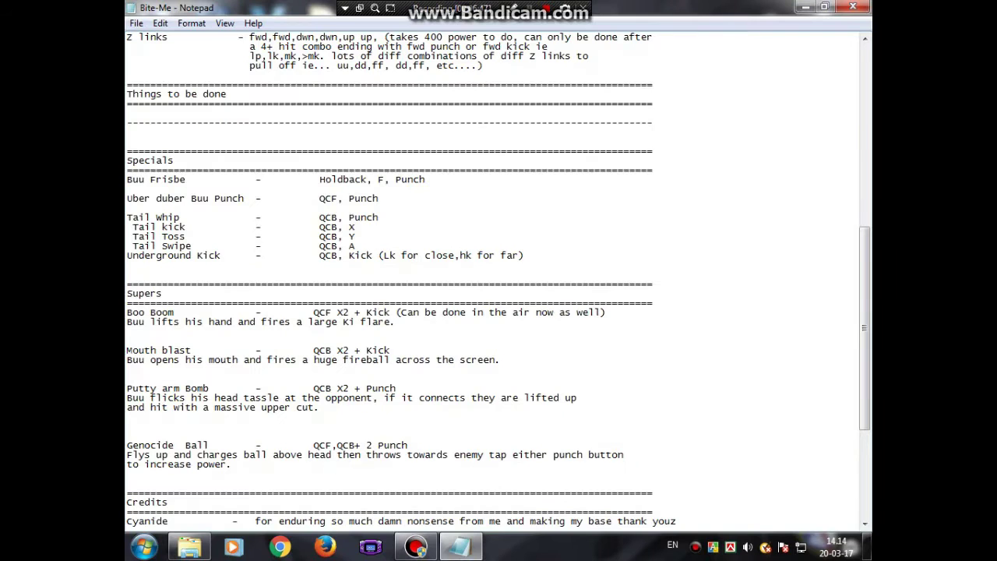
{"action": "key", "text": "alt+F4"}
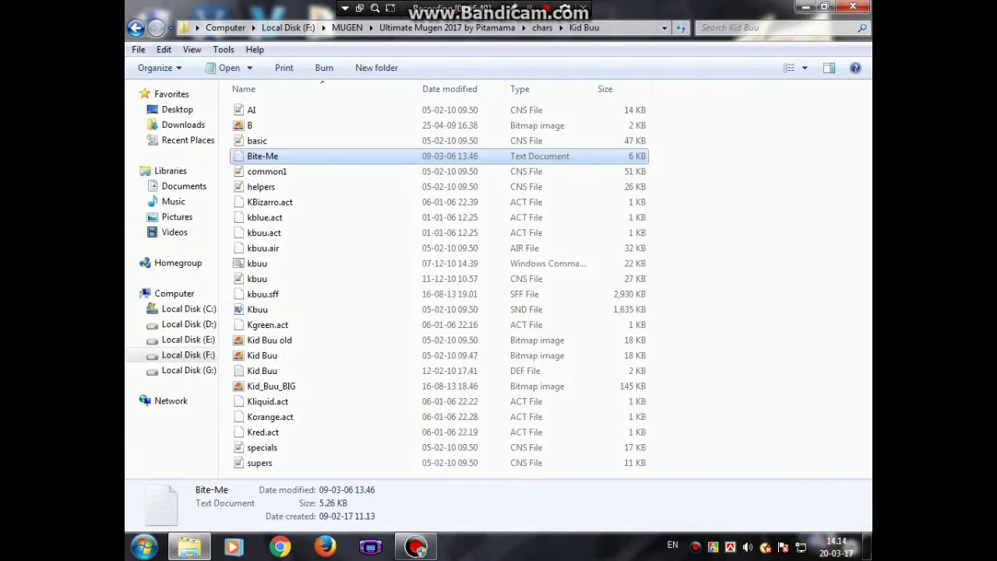
Step: Go back up from the Kid Buu folder to the MUGEN folder and close the folder window
{"action": "key", "text": "BackSpace"}
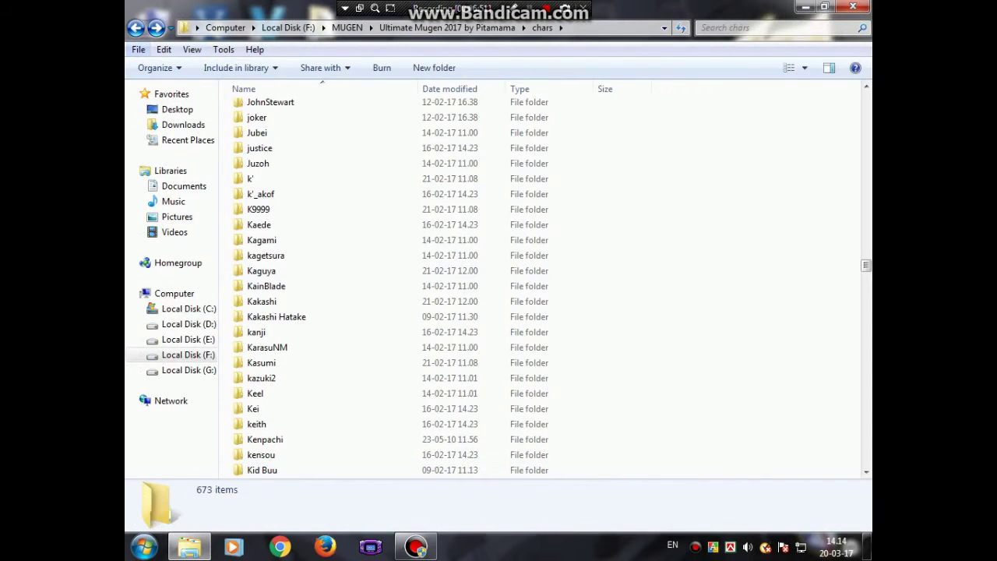
{"action": "key", "text": "BackSpace"}
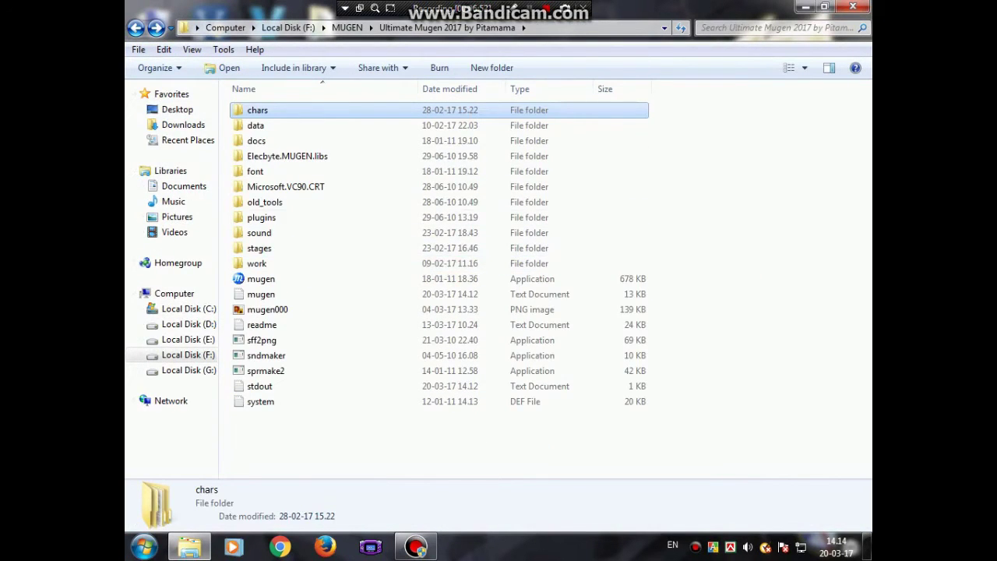
{"action": "key", "text": "BackSpace"}
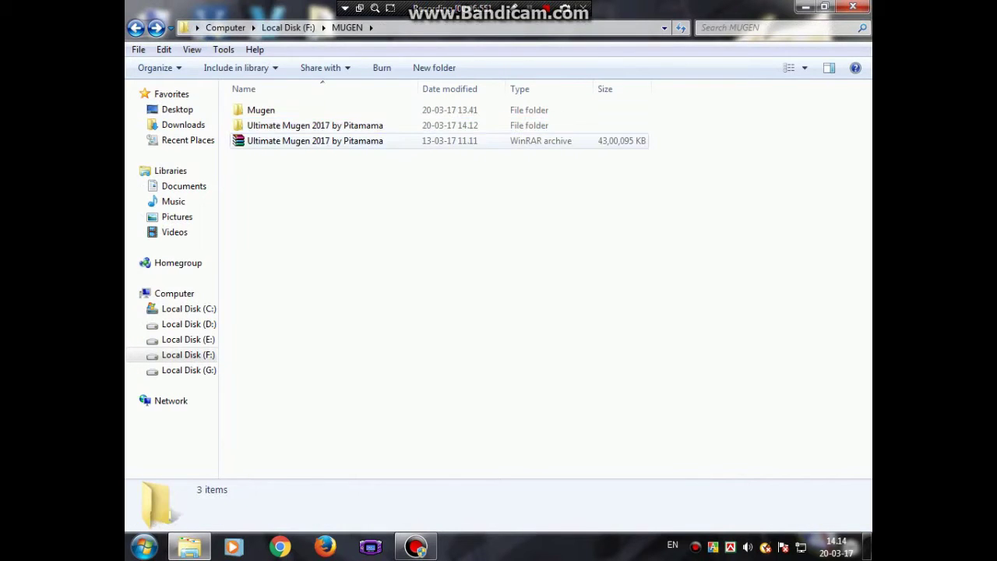
{"action": "left_click", "coordinate": [853, 7]}
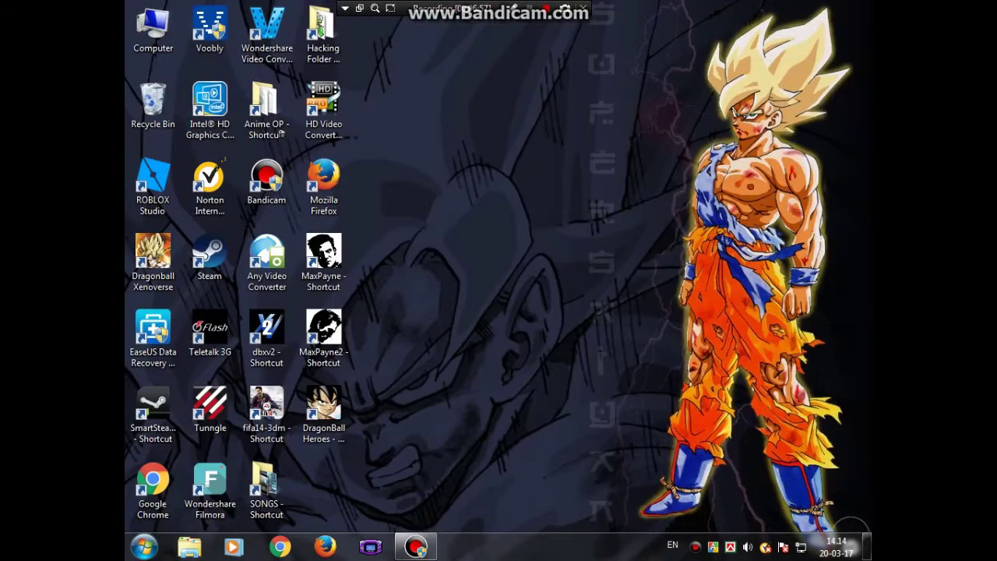